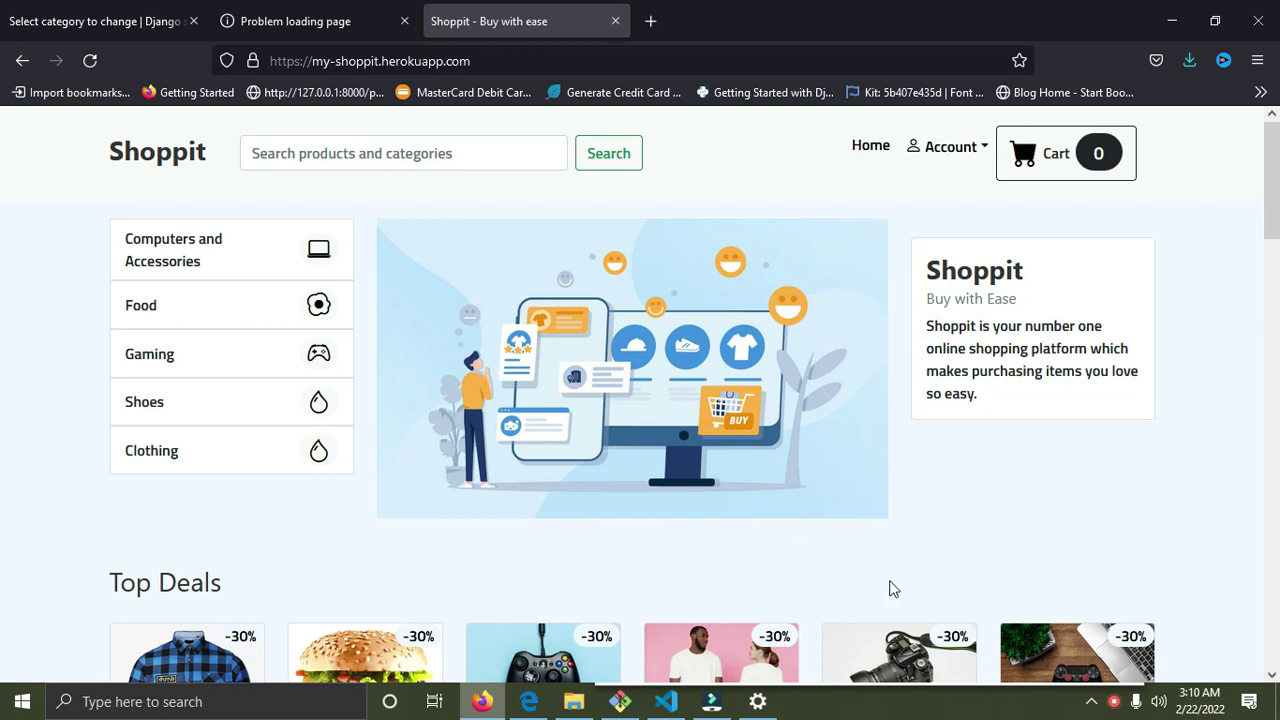
# Browse the home page deals and open the Amazon Gaming Pad product page at $84.00.
pyautogui.scroll(-3, 889, 589)
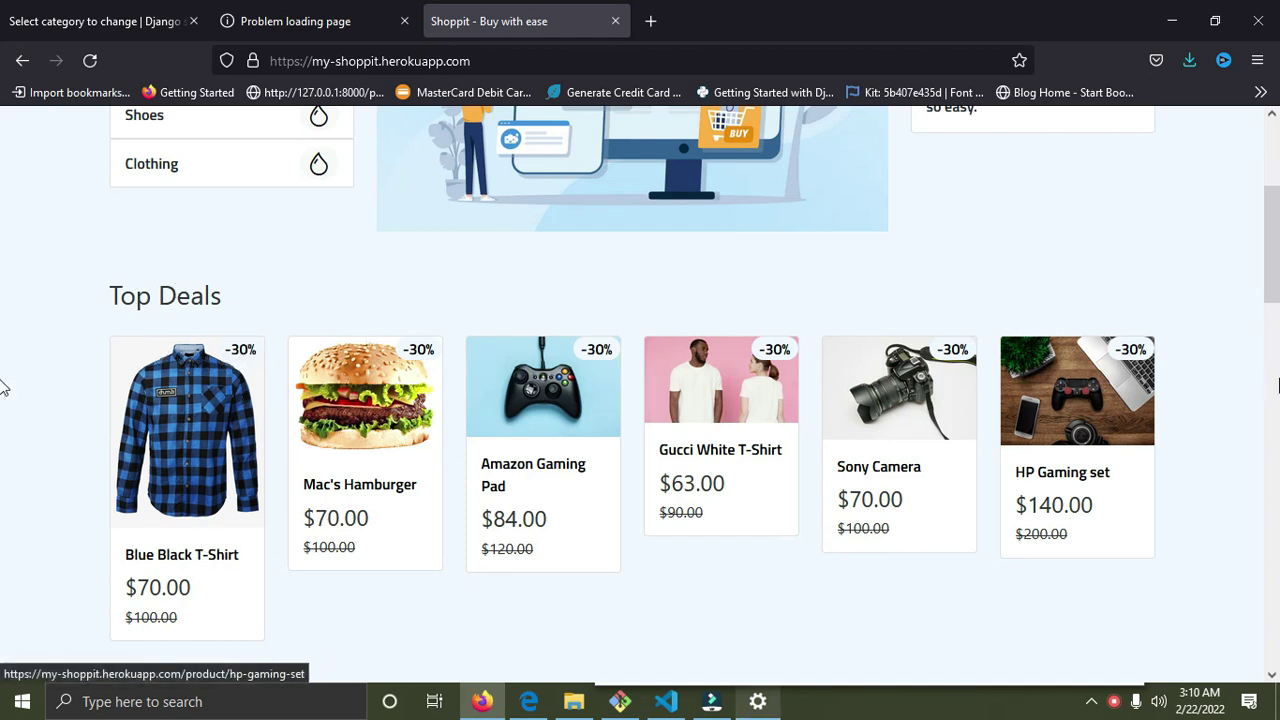
pyautogui.scroll(-1, 1020, 425)
pyautogui.scroll(-3, 1020, 425)
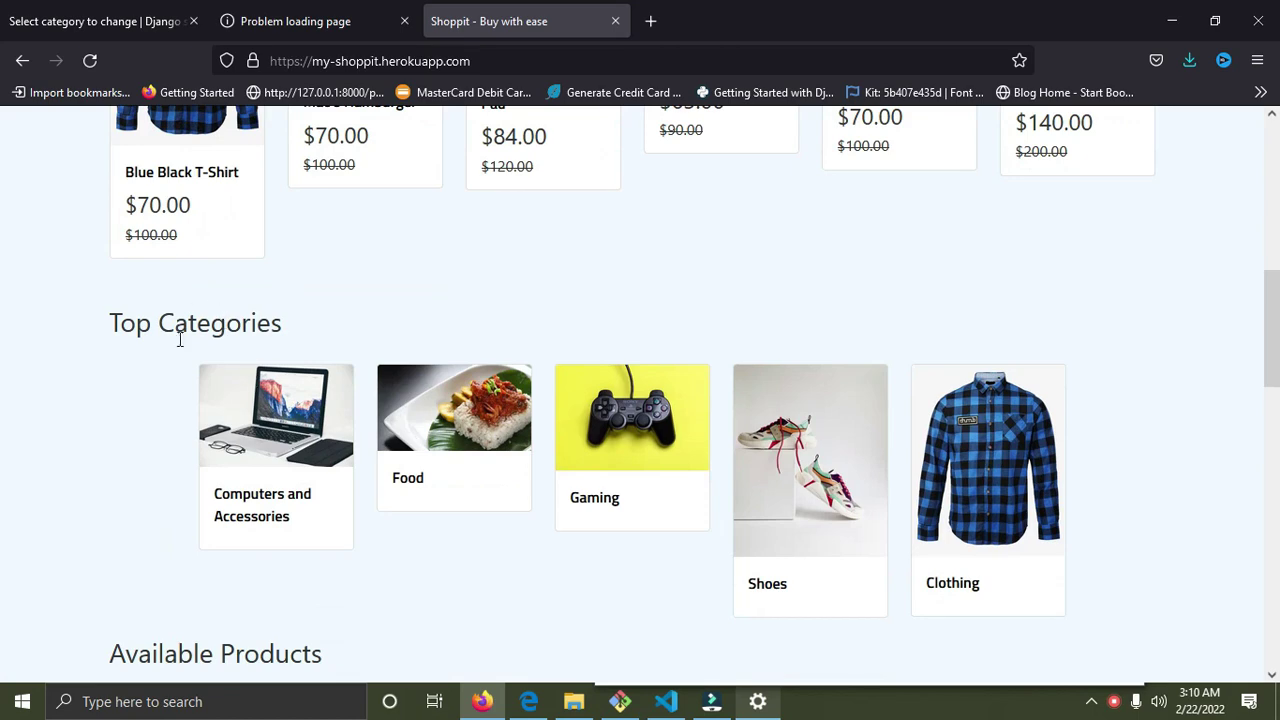
pyautogui.scroll(-4, 925, 462)
pyautogui.scroll(-3, 629, 363)
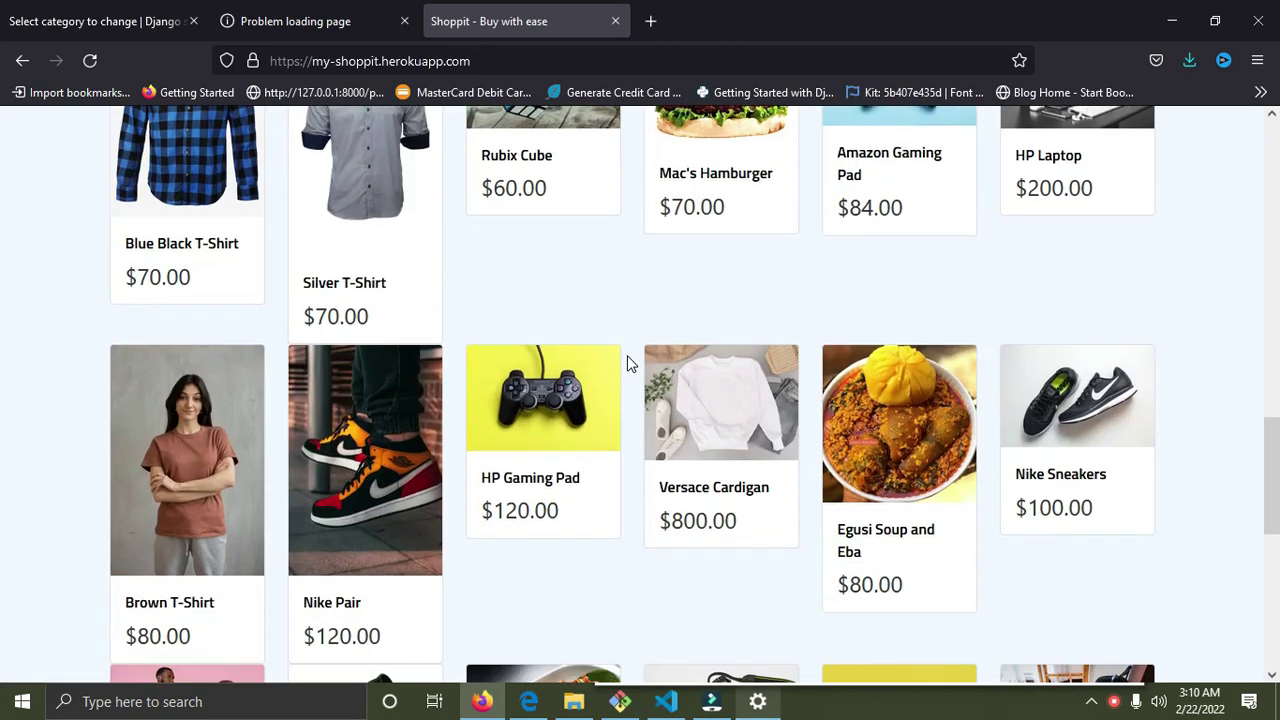
pyautogui.scroll(-6, 629, 363)
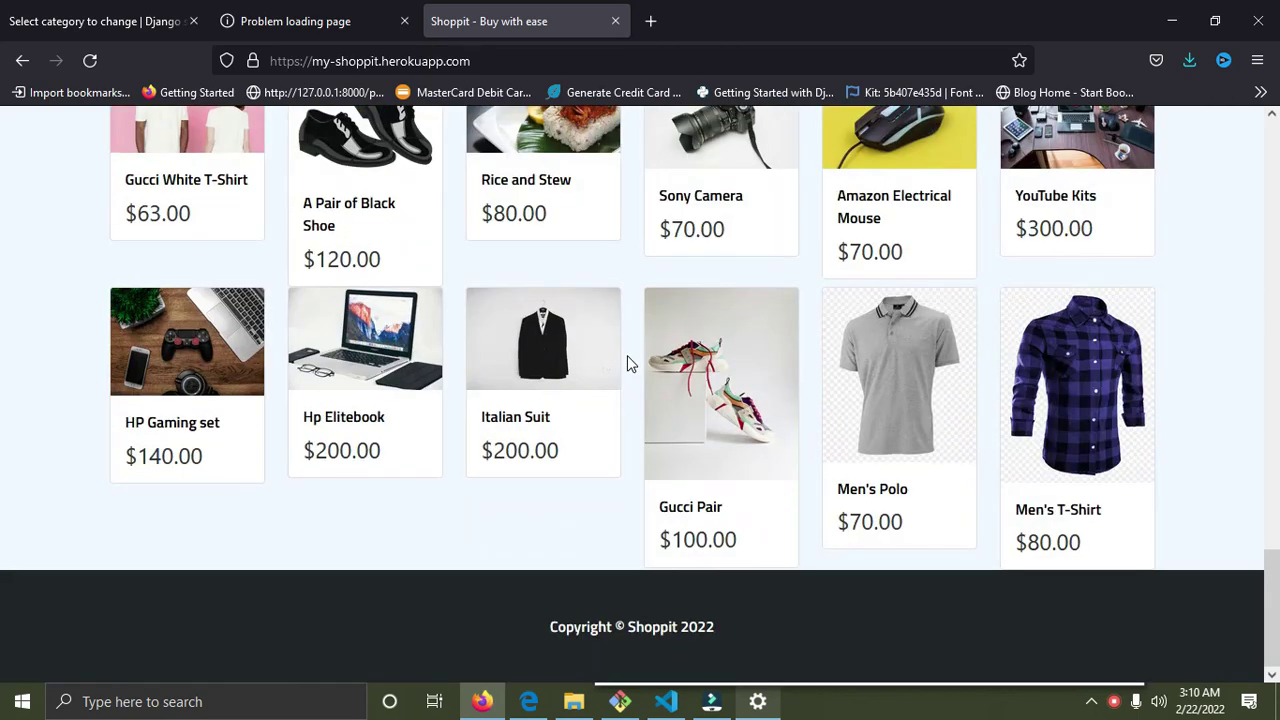
pyautogui.scroll(9, 629, 363)
pyautogui.scroll(10, 627, 355)
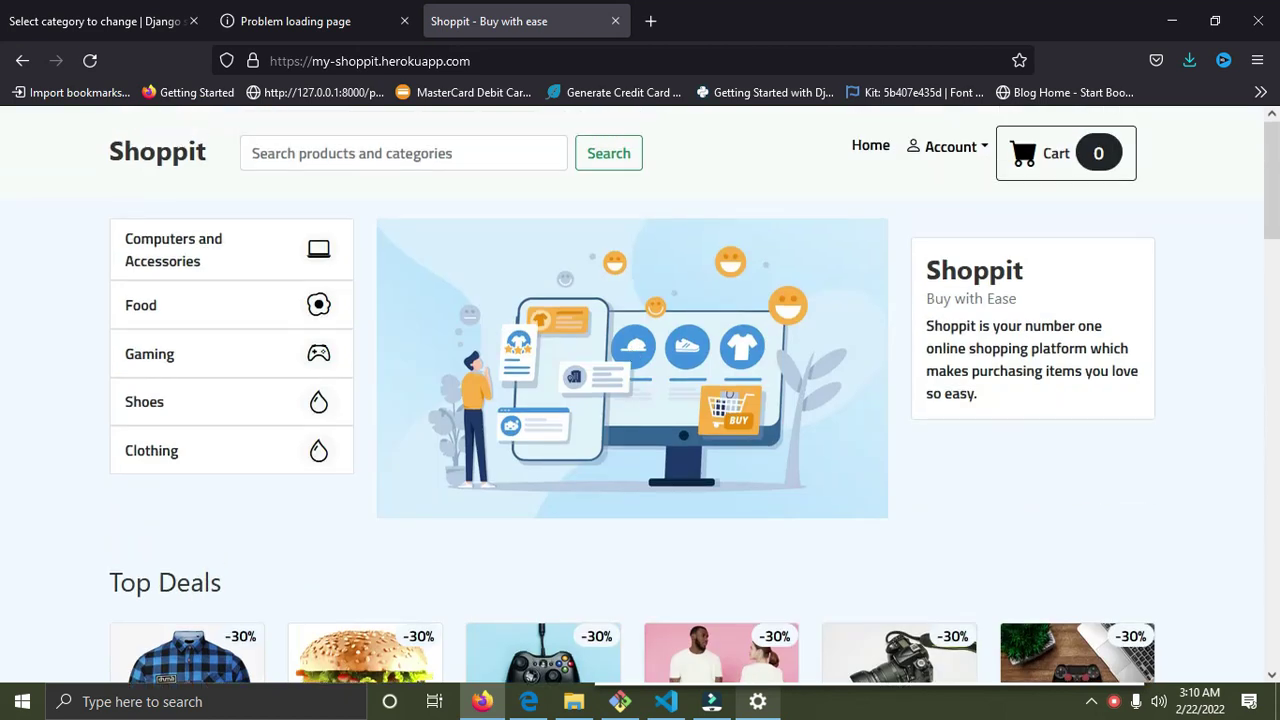
pyautogui.scroll(-4, 712, 548)
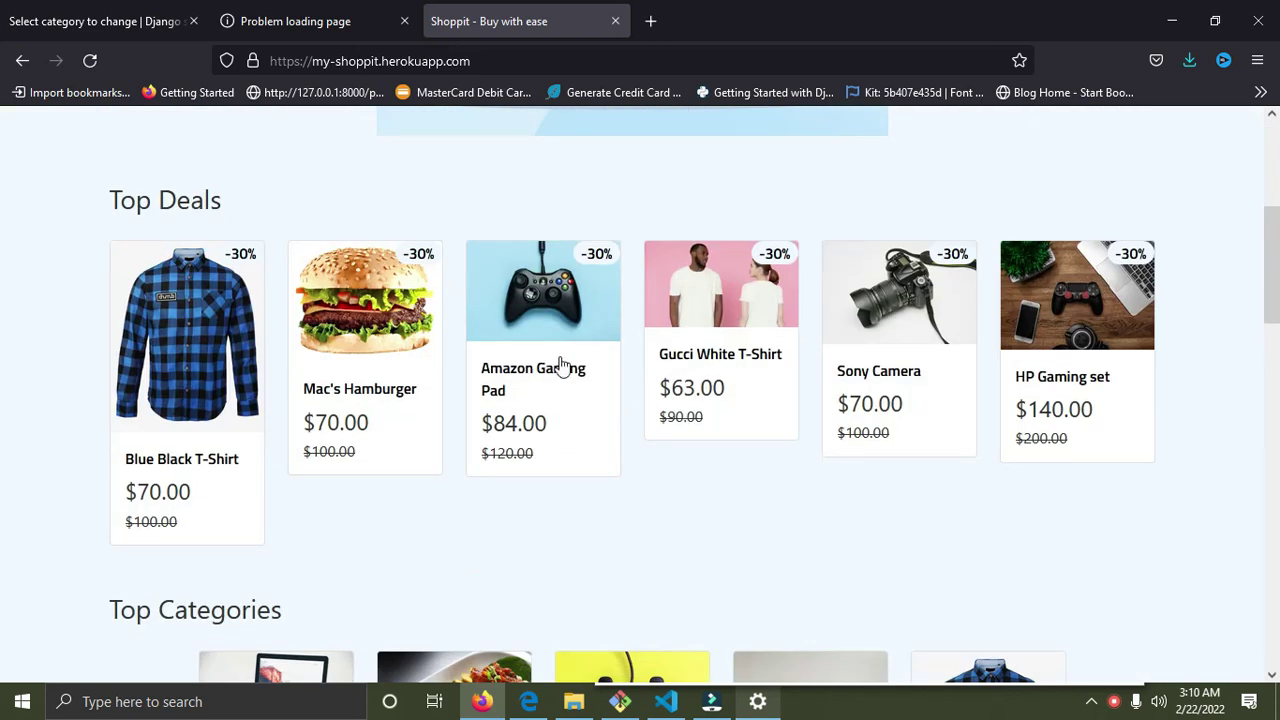
pyautogui.click(541, 292)
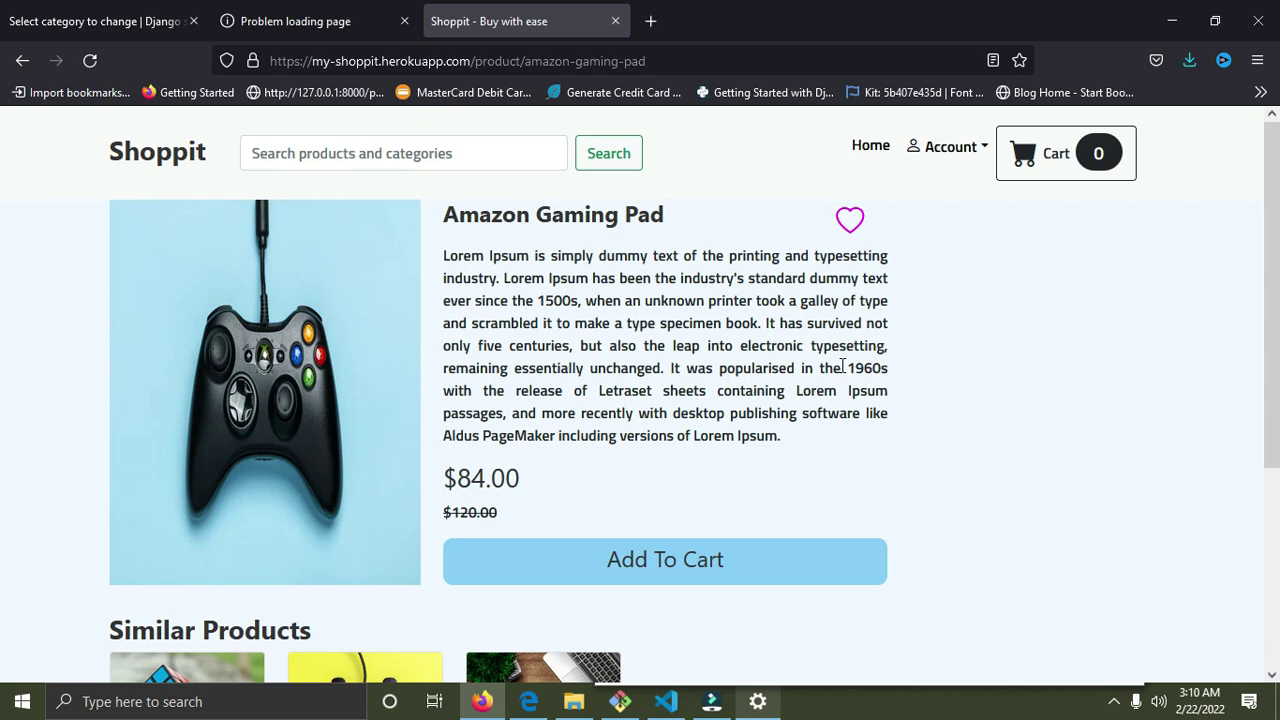
# Add two Amazon Gaming Pads to the cart, raising the cart count to 2.
pyautogui.click(750, 557)
pyautogui.click(763, 567)
pyautogui.scroll(-3, 482, 505)
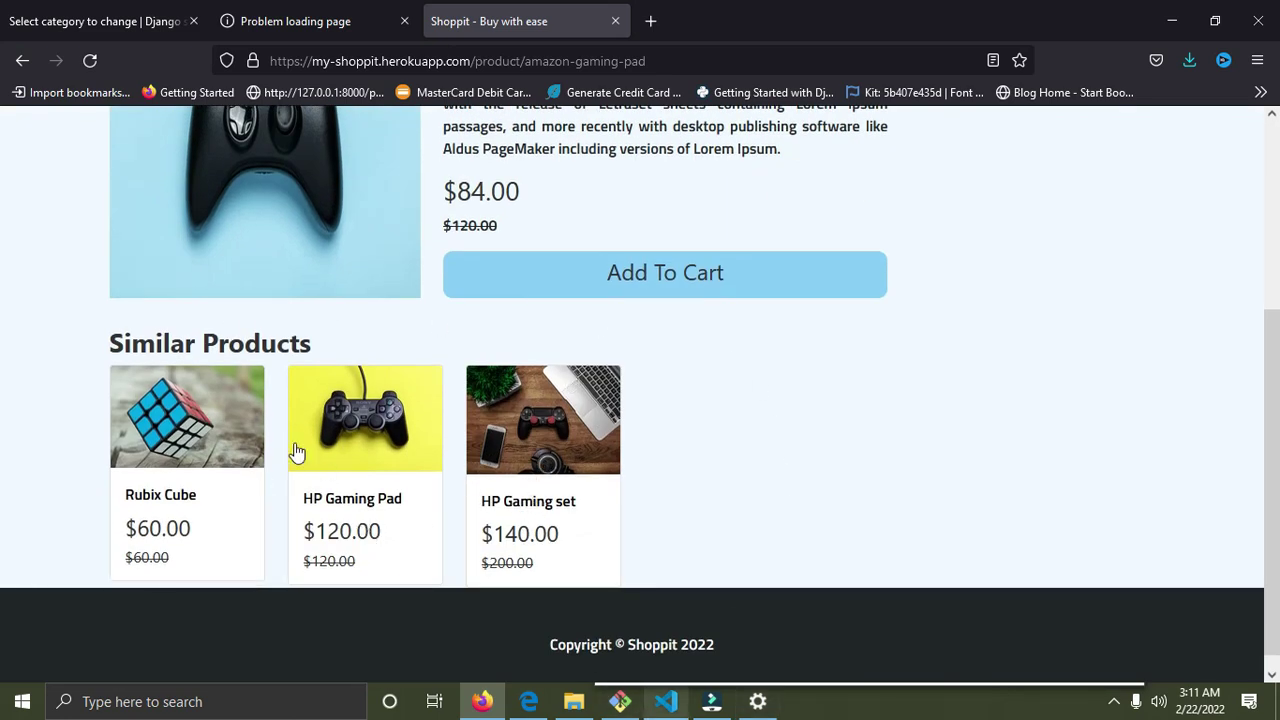
# Open the HP Gaming set from Similar Products and add it to the cart.
pyautogui.click(588, 450)
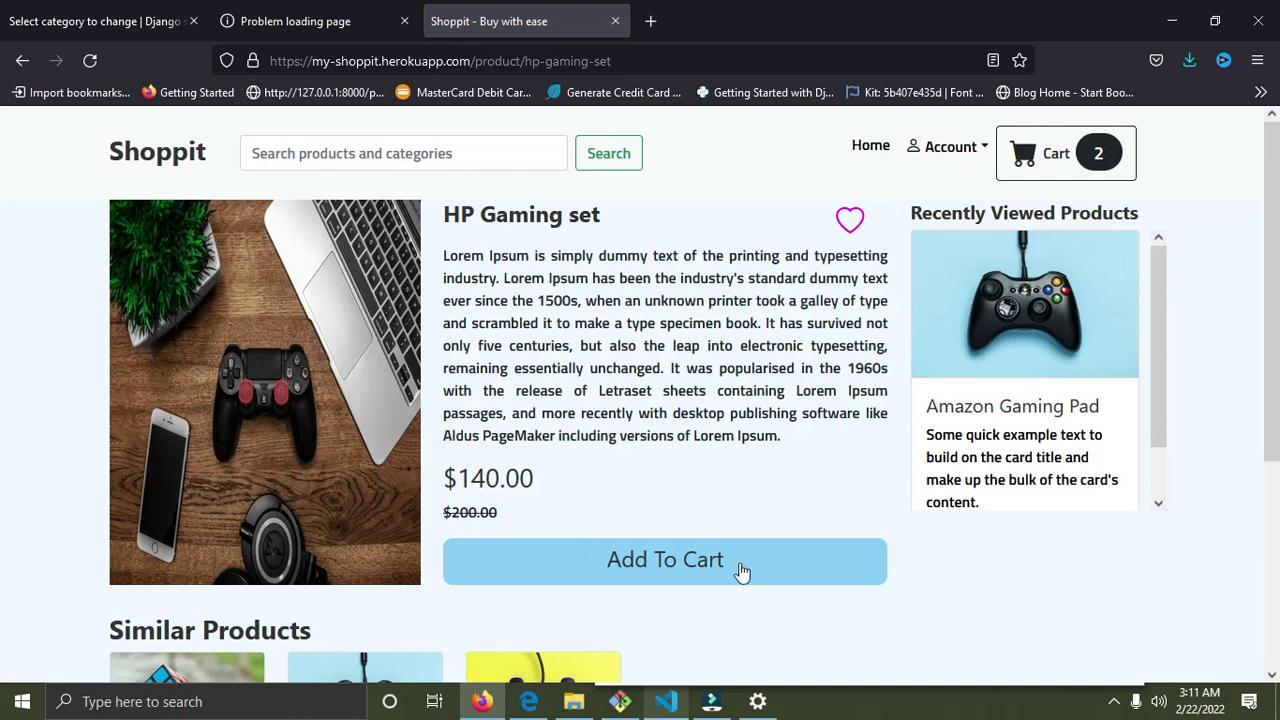
pyautogui.click(740, 571)
pyautogui.scroll(-1, 1040, 368)
pyautogui.scroll(1, 1030, 350)
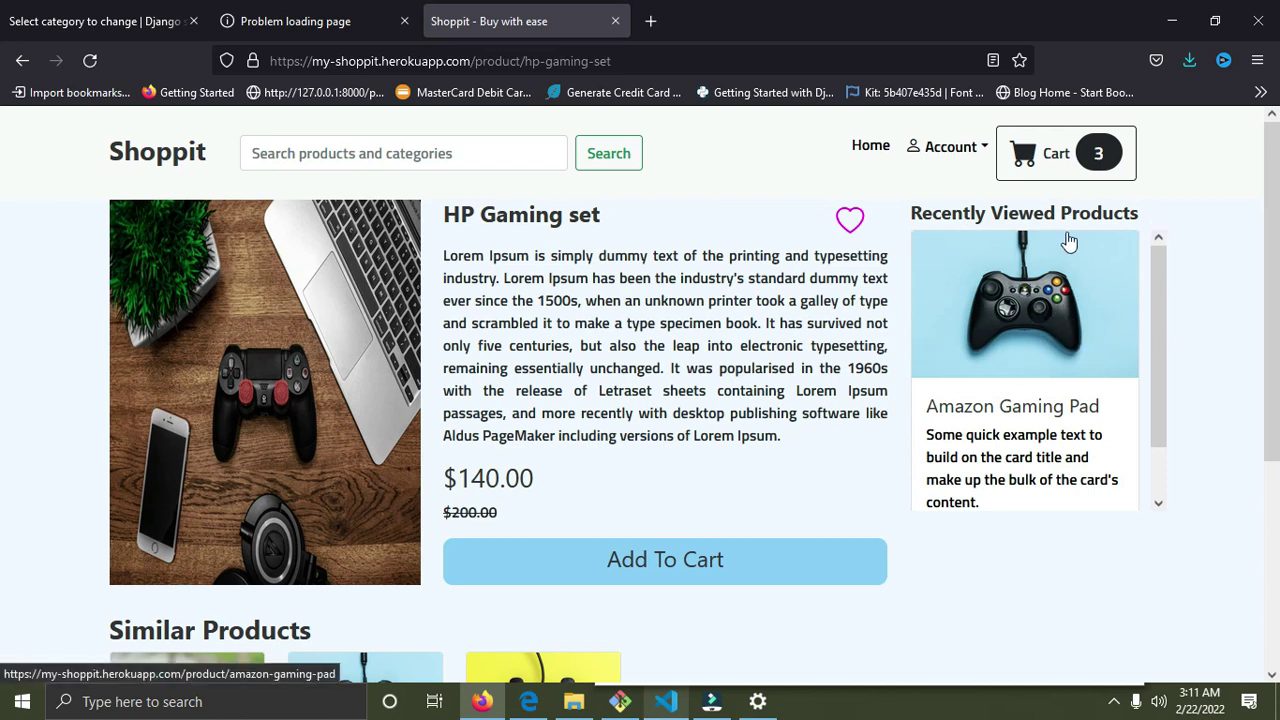
pyautogui.scroll(-1, 1035, 300)
pyautogui.scroll(1, 1035, 300)
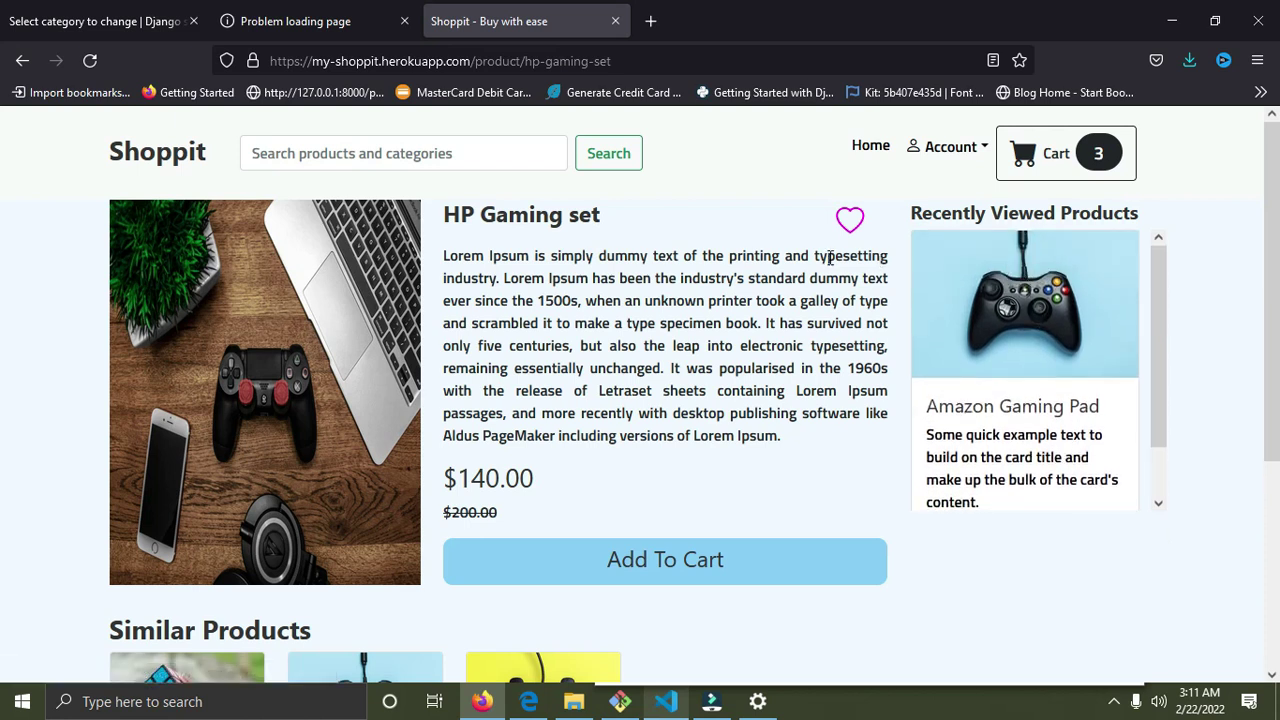
# Try wishlisting the HP Gaming set, dismiss the sign-in notice, and view the 3-item cart.
pyautogui.moveTo(600, 214); pyautogui.dragTo(535, 214)
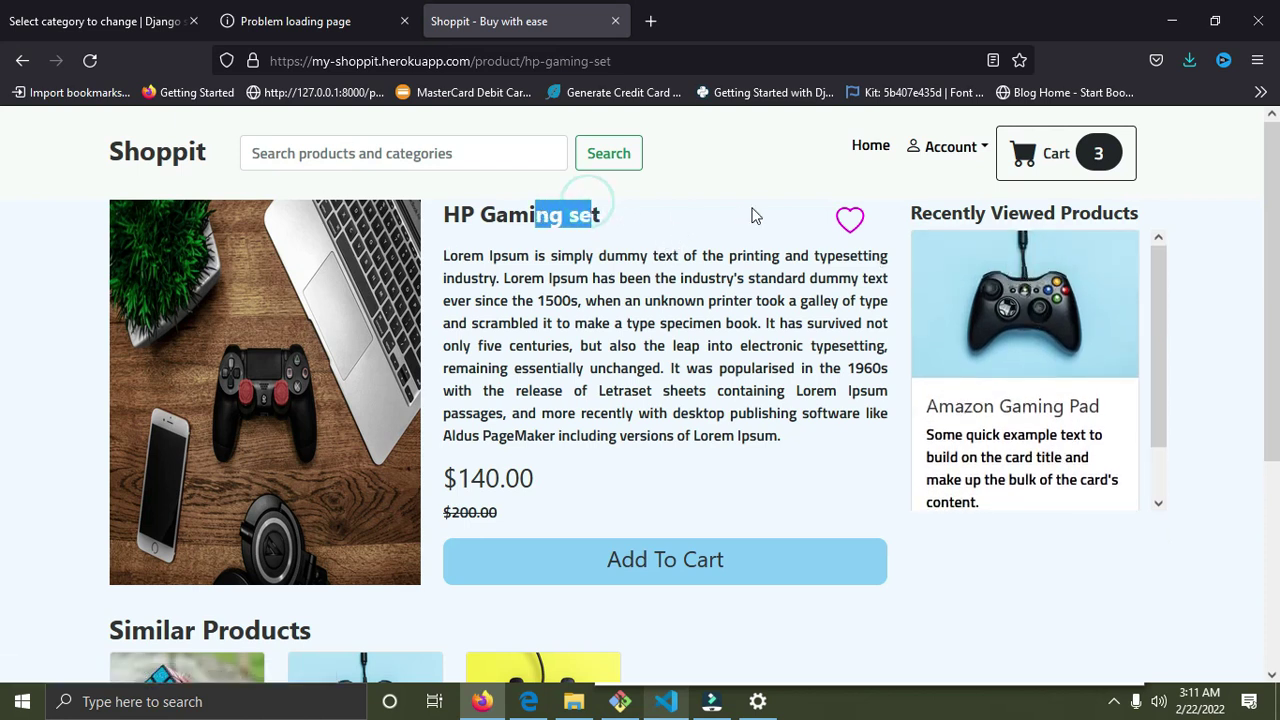
pyautogui.click(849, 219)
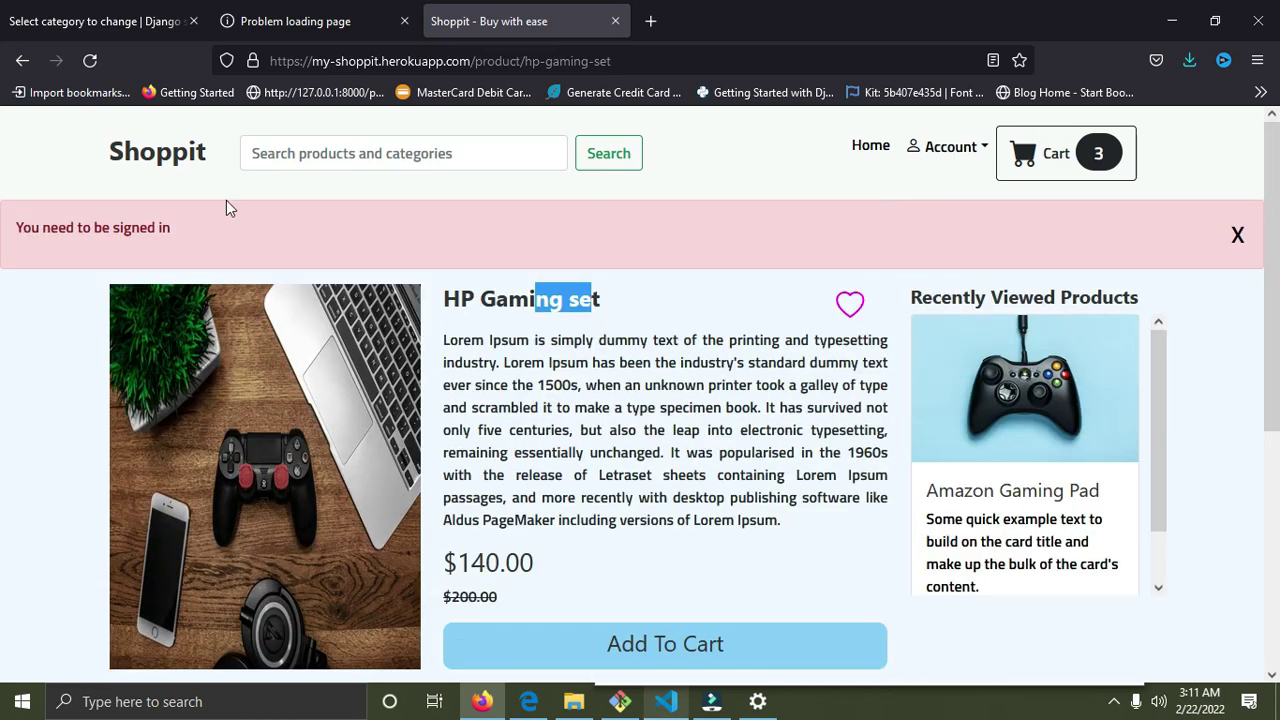
pyautogui.moveTo(172, 232); pyautogui.dragTo(70, 251)
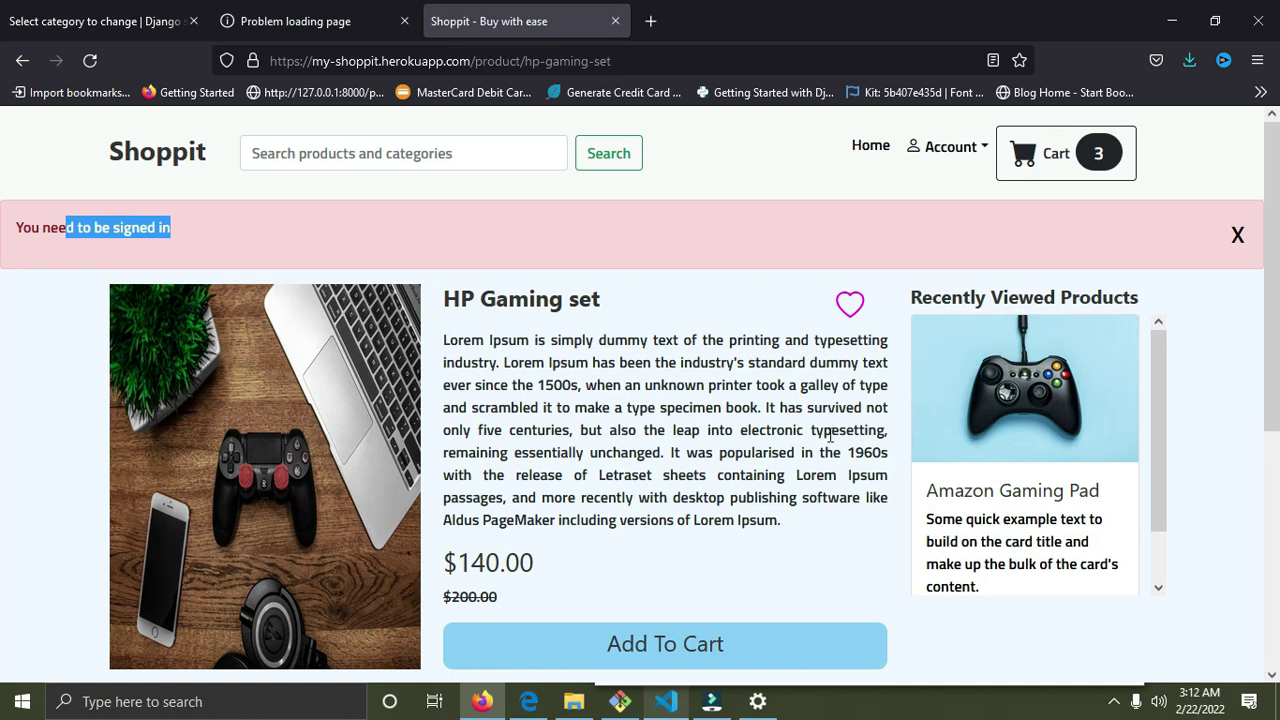
pyautogui.click(1237, 234)
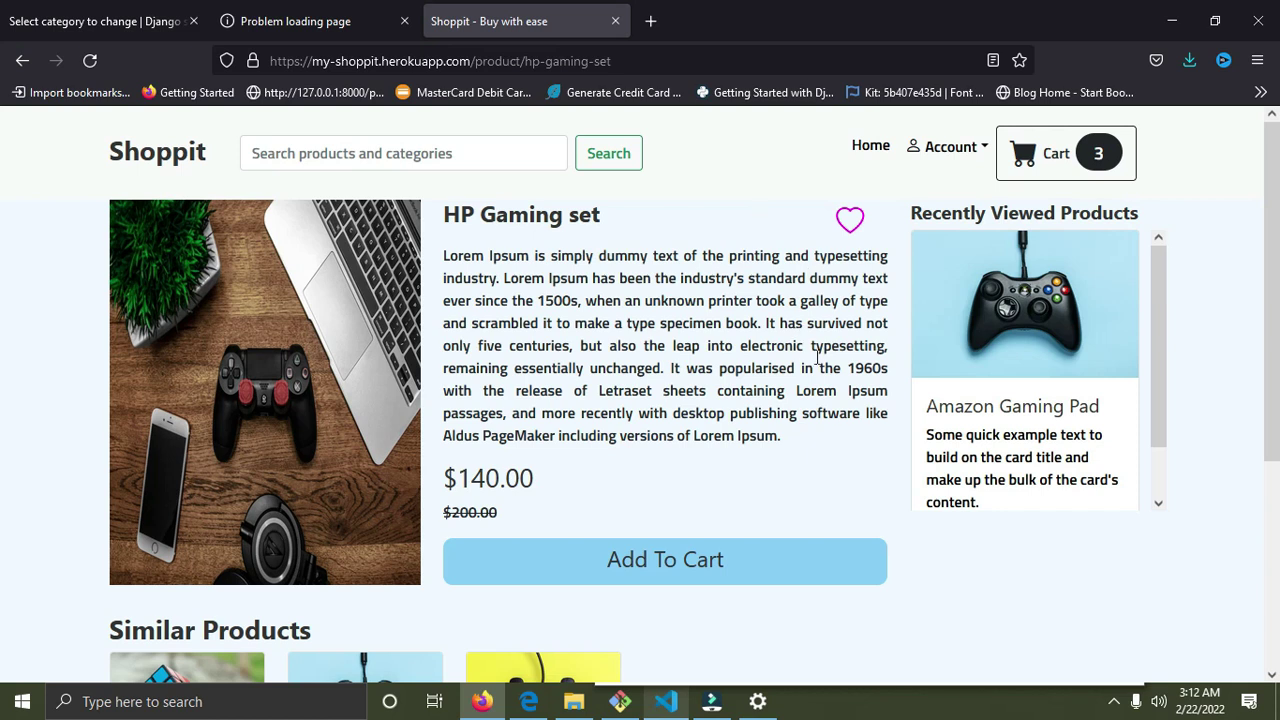
pyautogui.click(1057, 148)
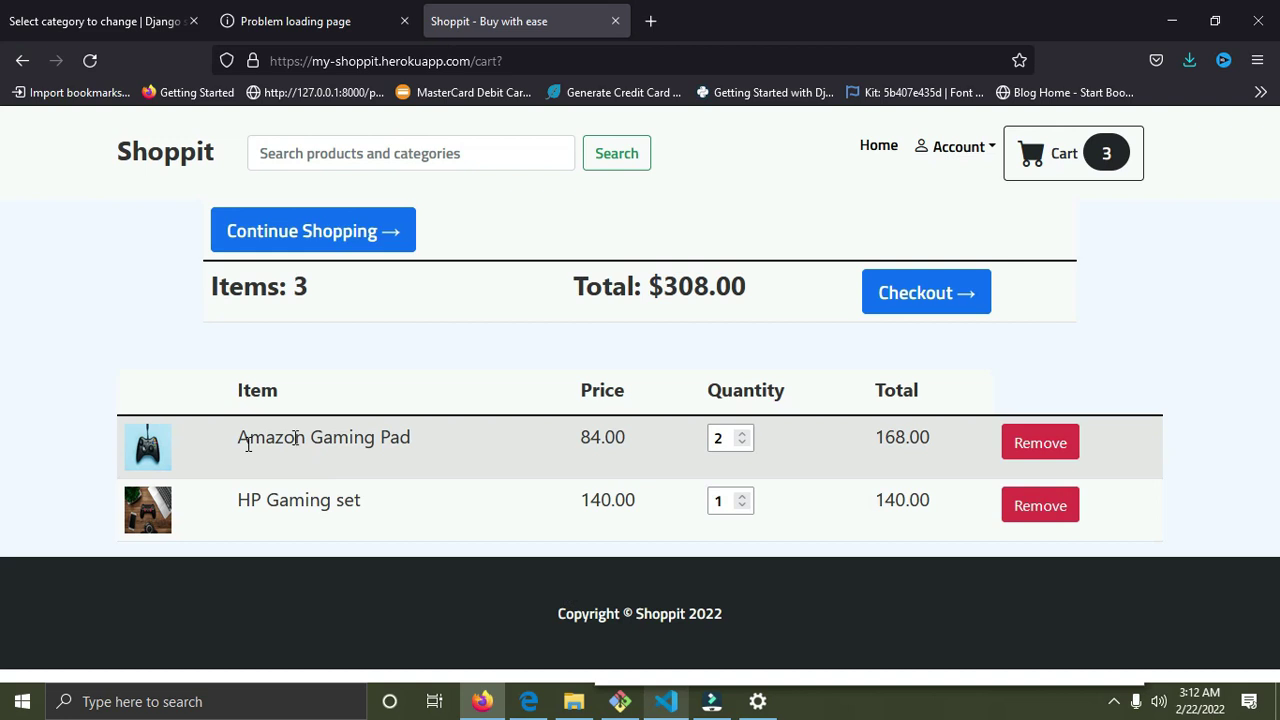
# Increase the Amazon Gaming Pad quantity from 2 to 3, making its line $252.00.
pyautogui.moveTo(248, 443); pyautogui.dragTo(280, 528)
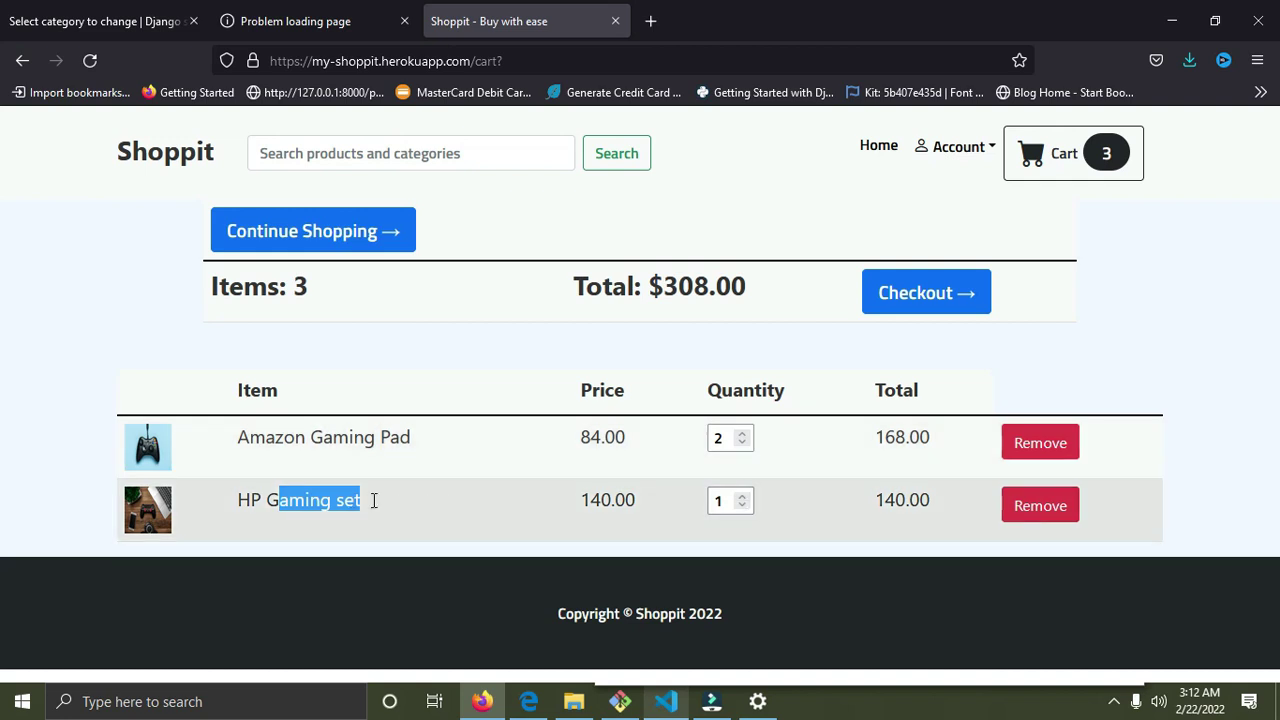
pyautogui.click(743, 436)
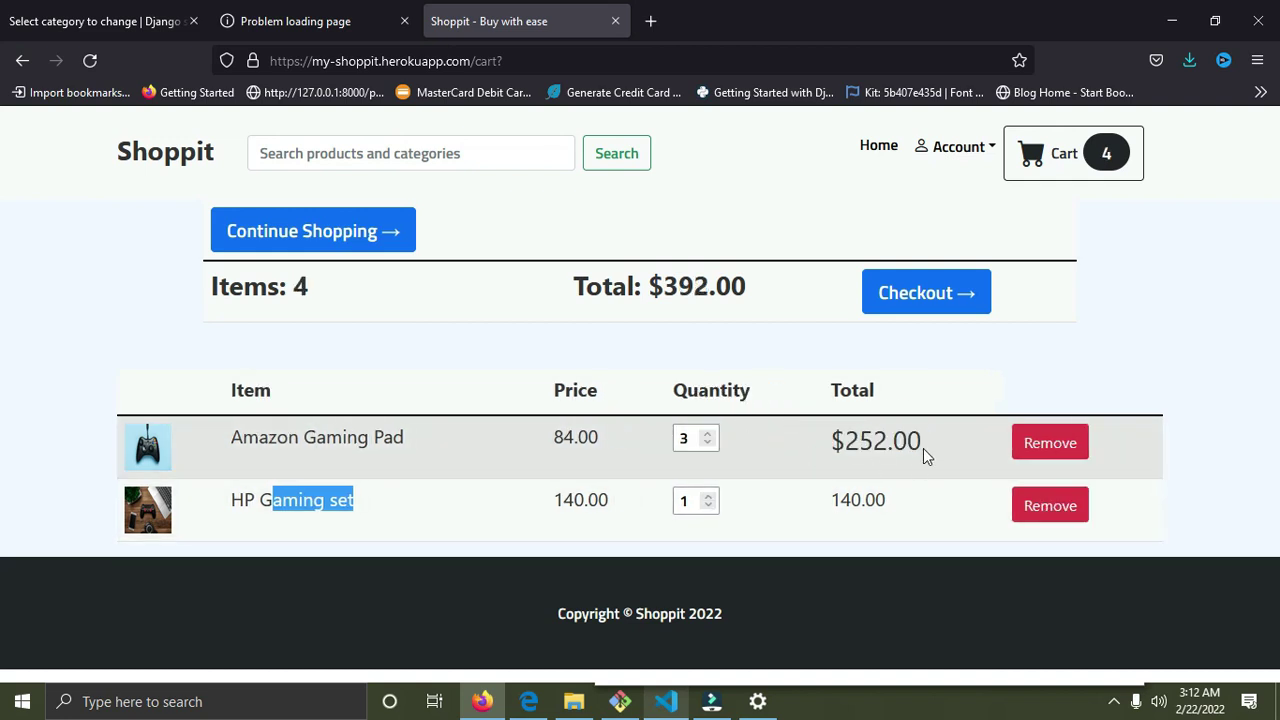
pyautogui.moveTo(923, 448); pyautogui.dragTo(887, 443)
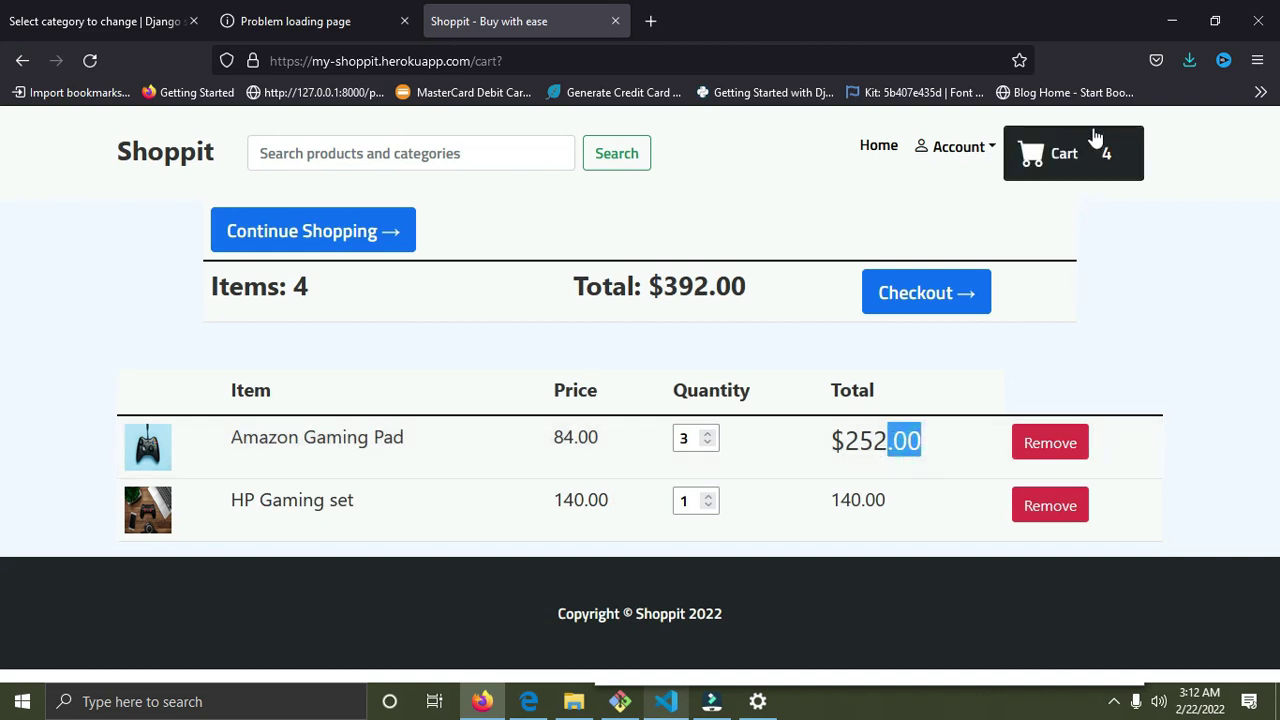
# Proceed to checkout, reach the Create Account form, and enter the first and last name.
pyautogui.click(918, 301)
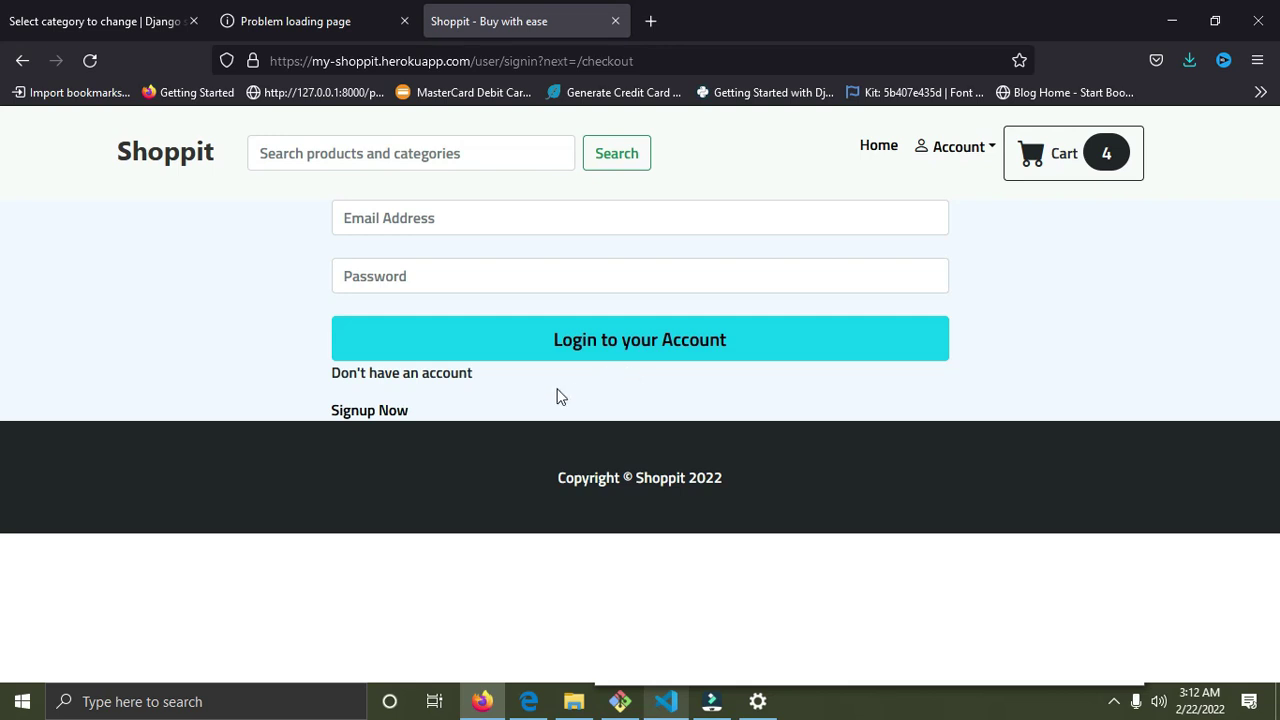
pyautogui.click(375, 414)
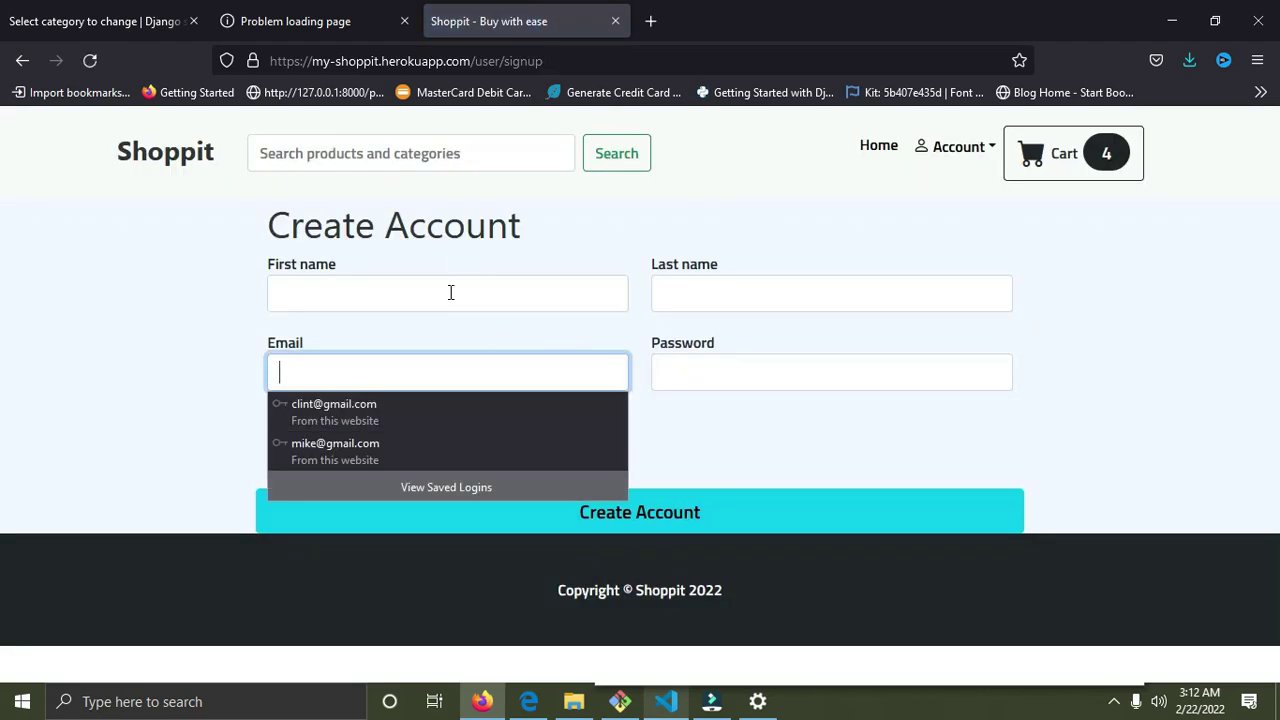
pyautogui.click(451, 292)
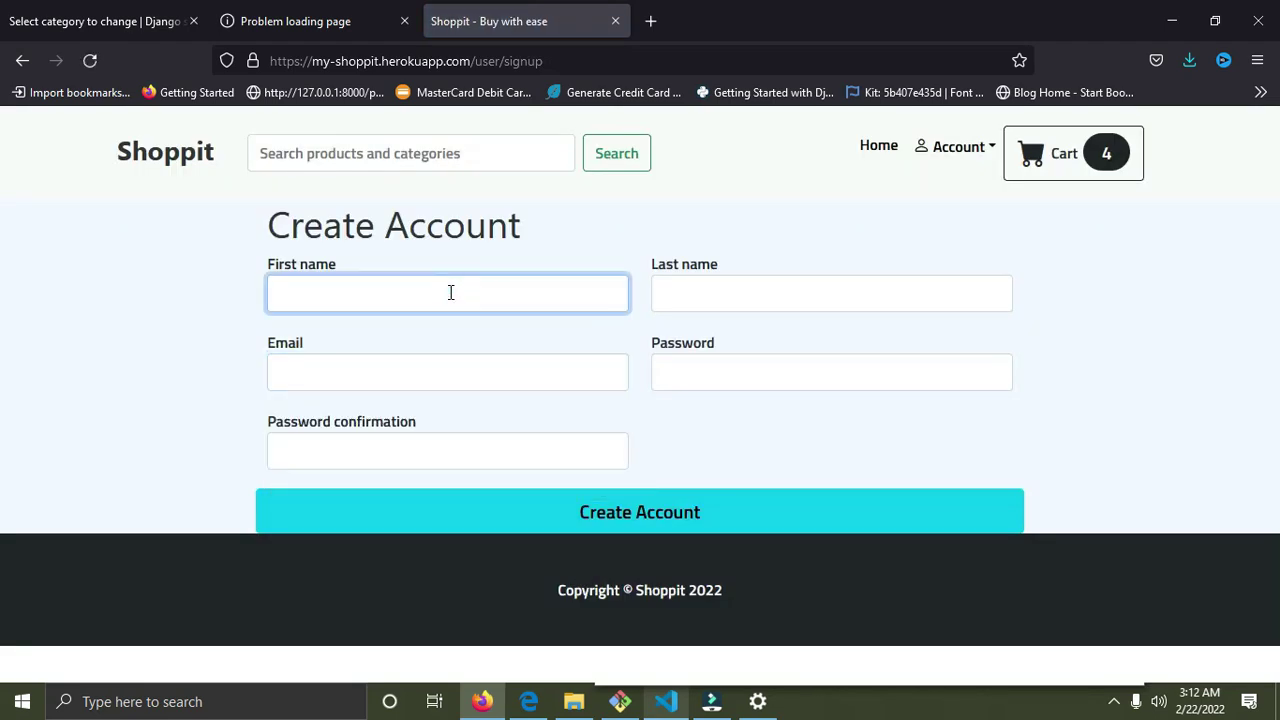
pyautogui.write('John')
pyautogui.press('Tab')
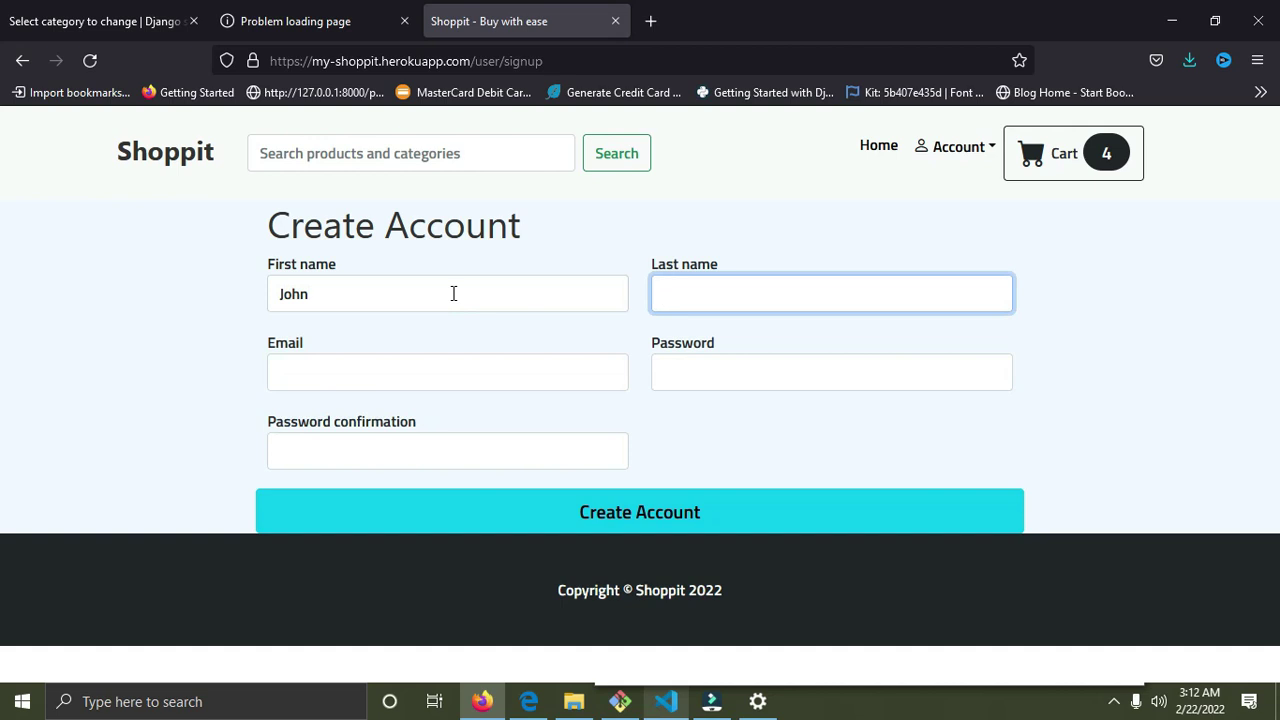
pyautogui.write('Doe')
# Enter the e-mail address, a password, and the password confirmation.
pyautogui.press('Tab')
pyautogui.write('h')
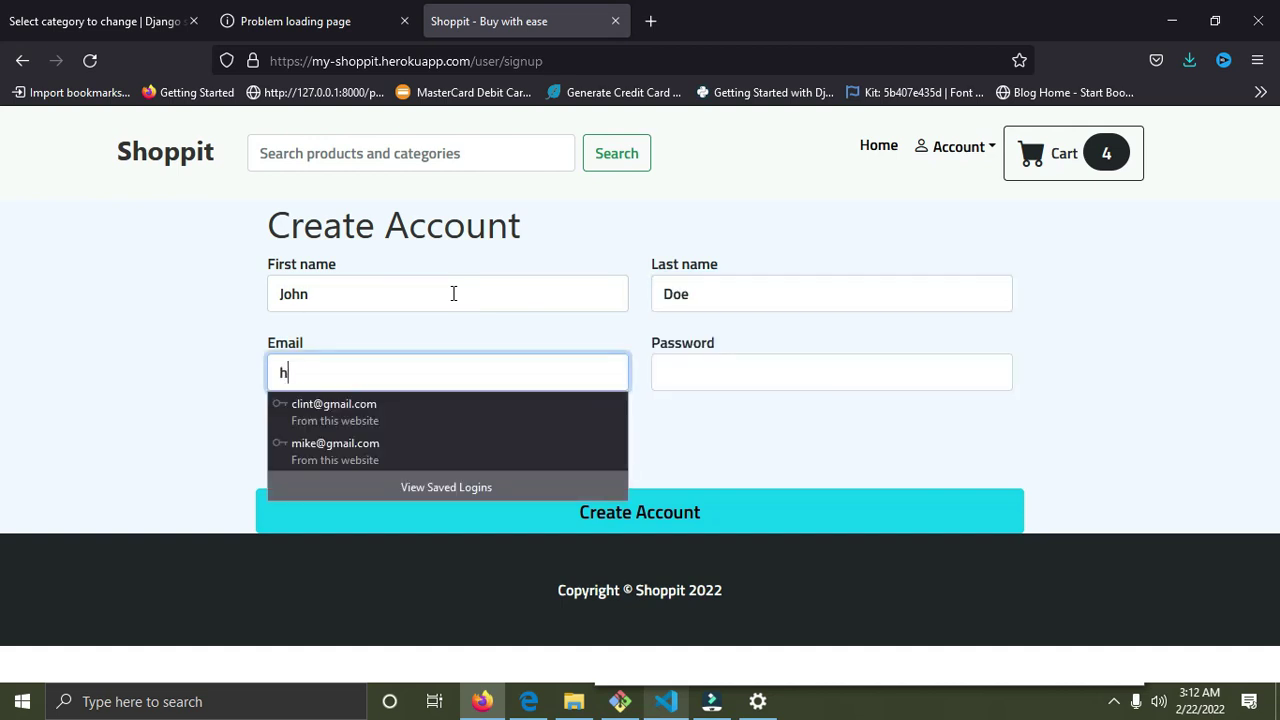
pyautogui.press('BackSpace')
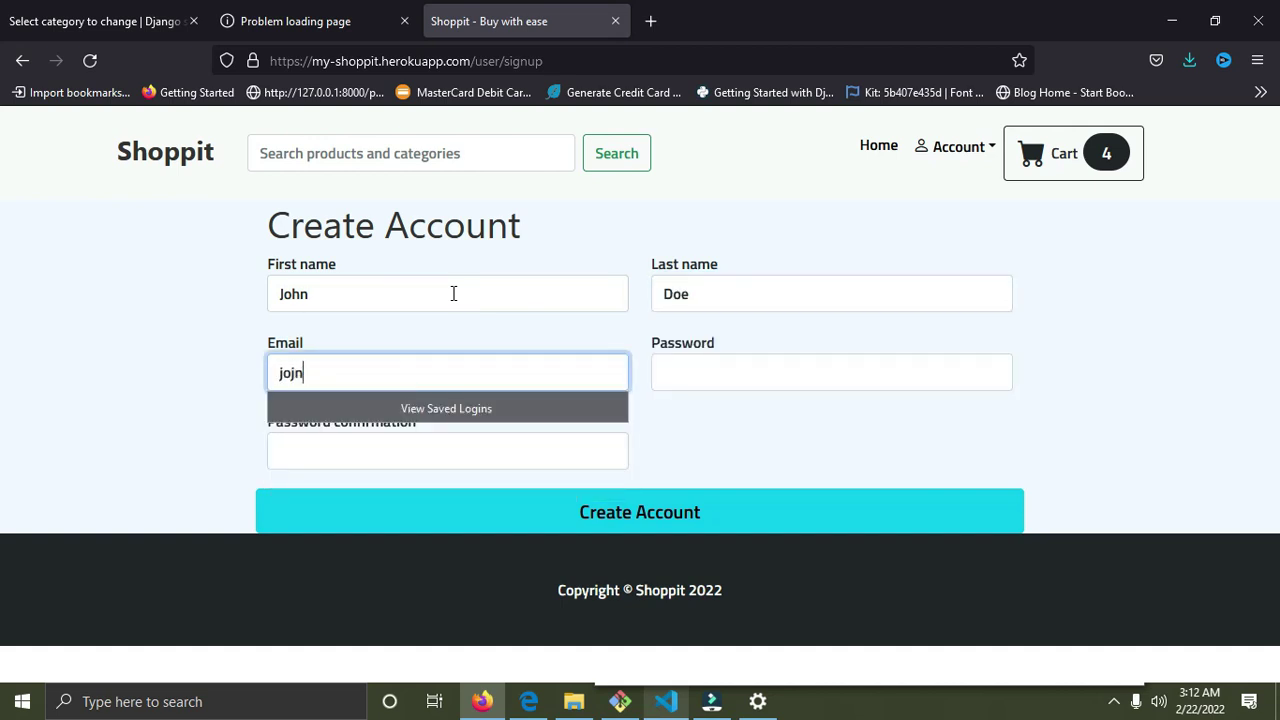
pyautogui.press('Tab')
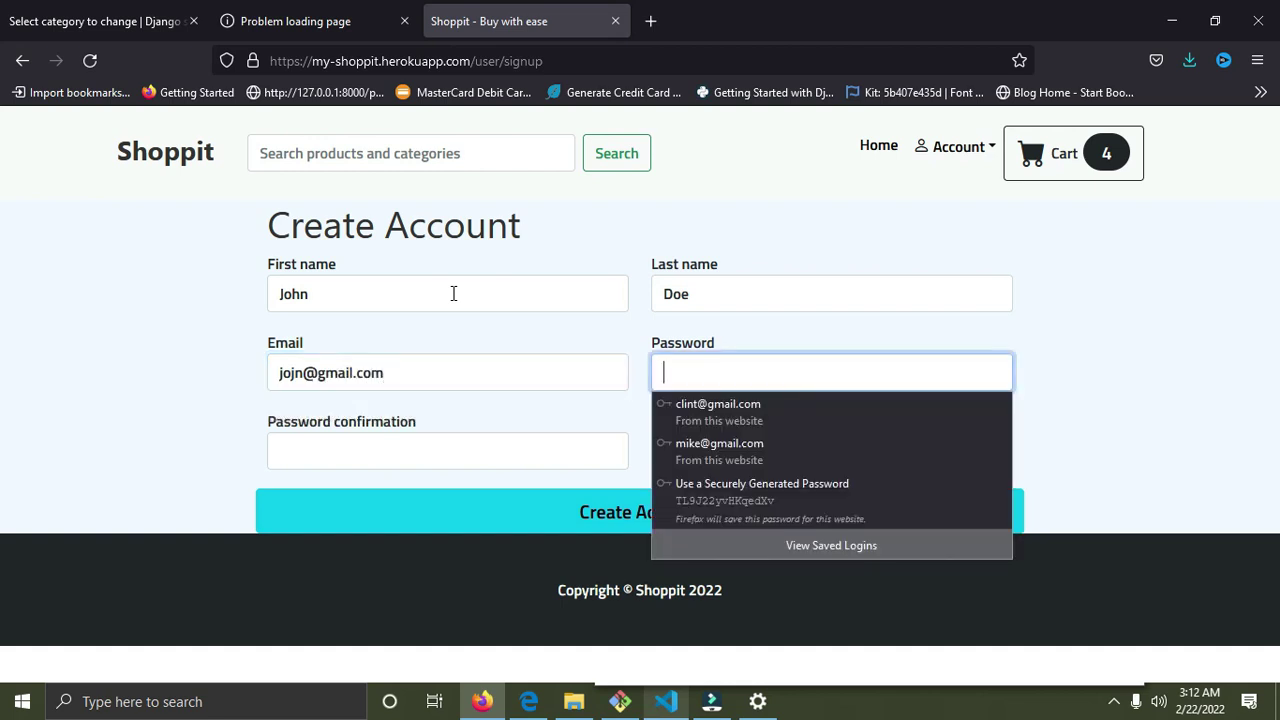
pyautogui.write('12')
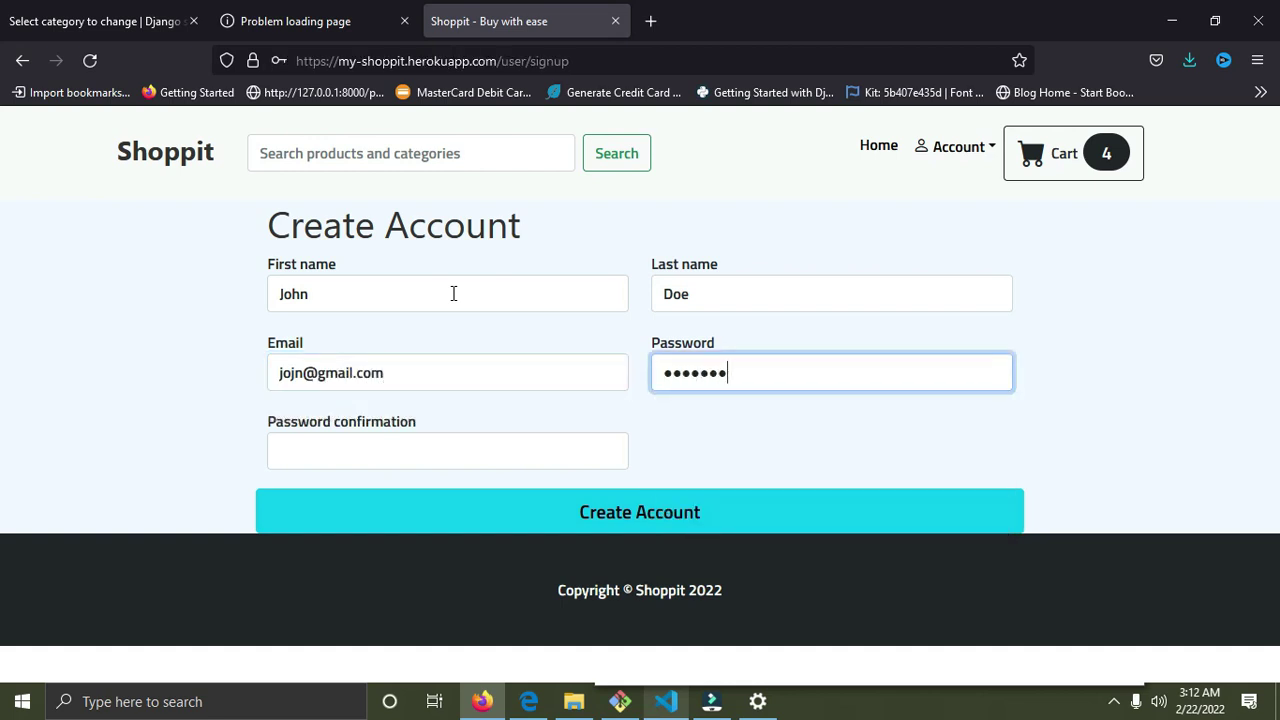
pyautogui.press('Tab')
pyautogui.write('1')
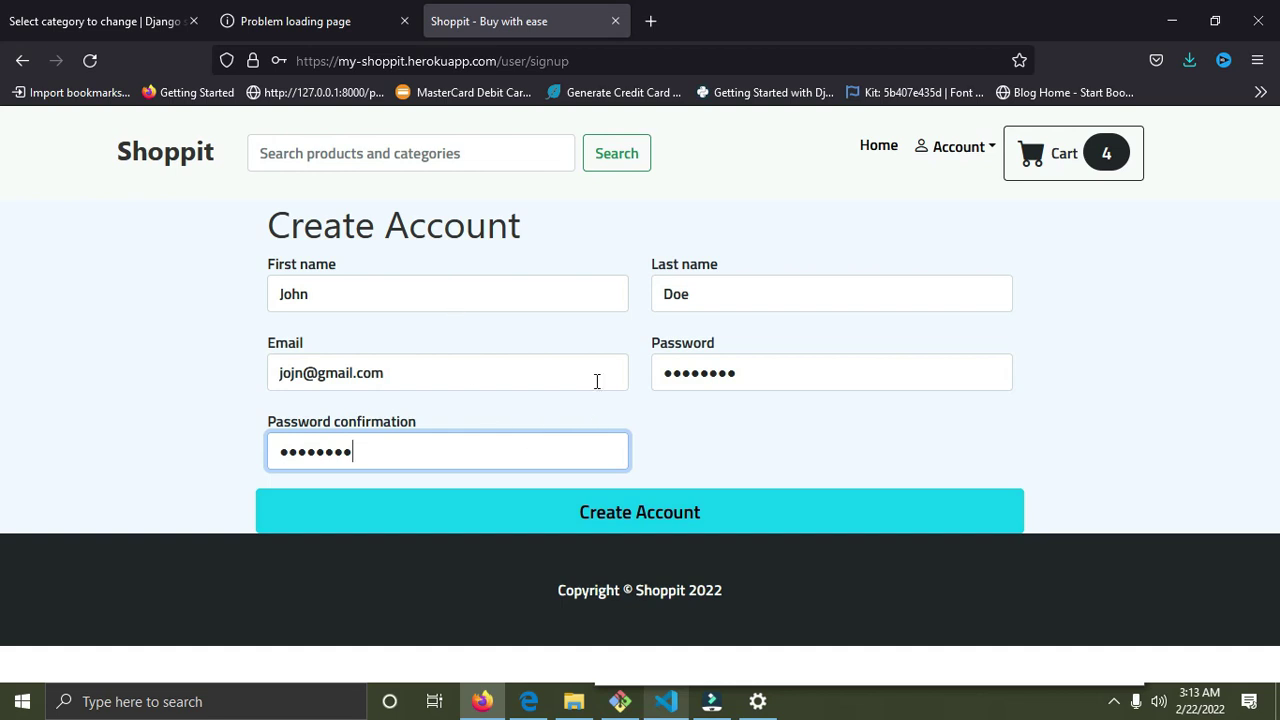
# Create the account, save the login in Firefox, and sign in with the saved credentials.
pyautogui.click(644, 517)
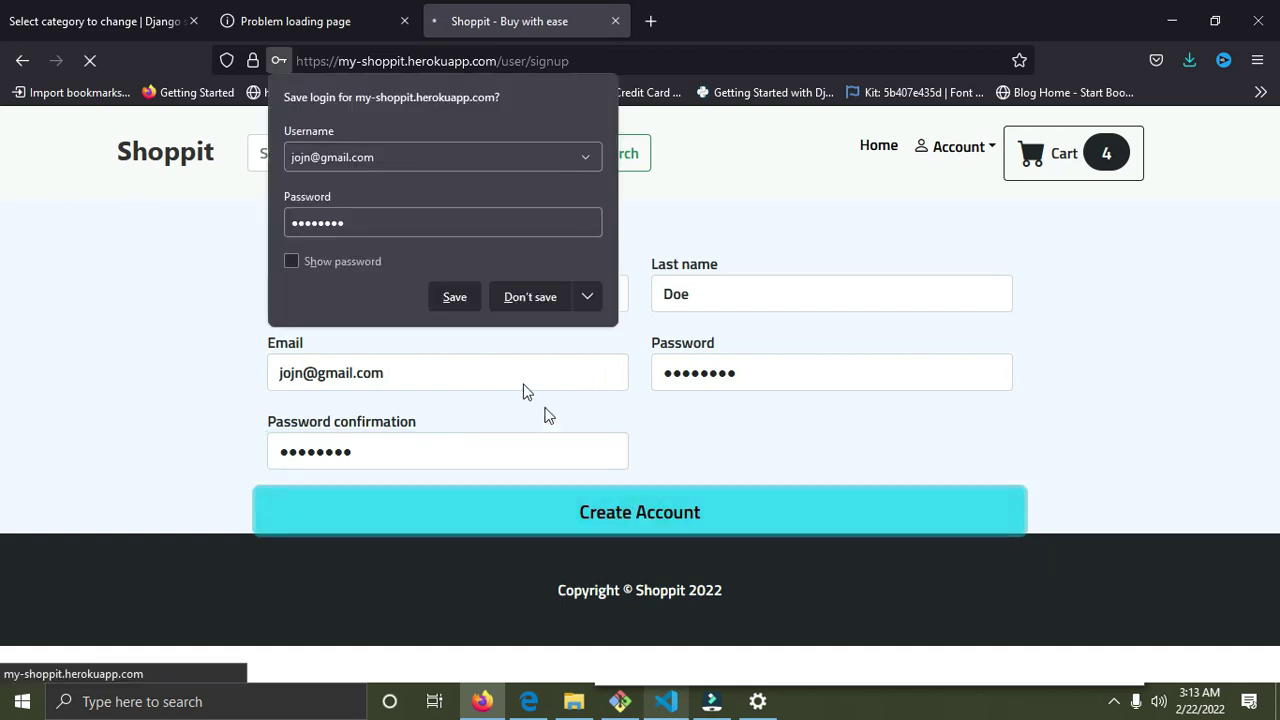
pyautogui.click(450, 300)
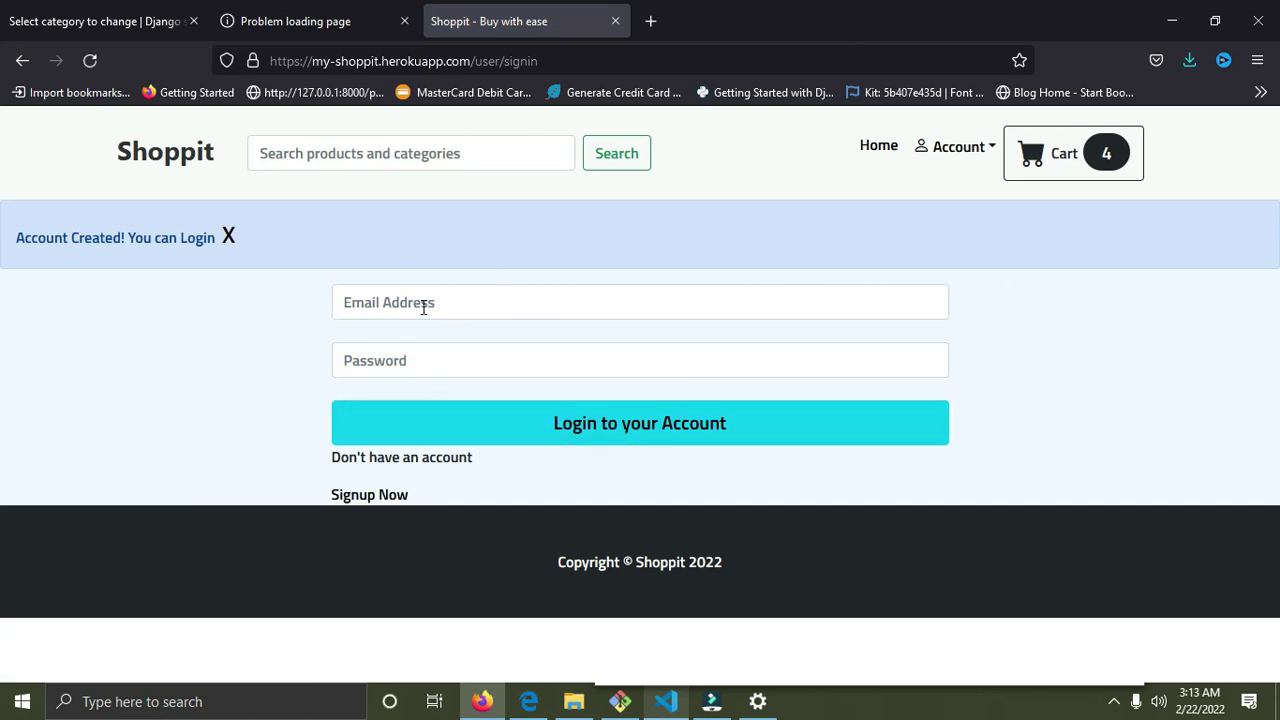
pyautogui.click(423, 307)
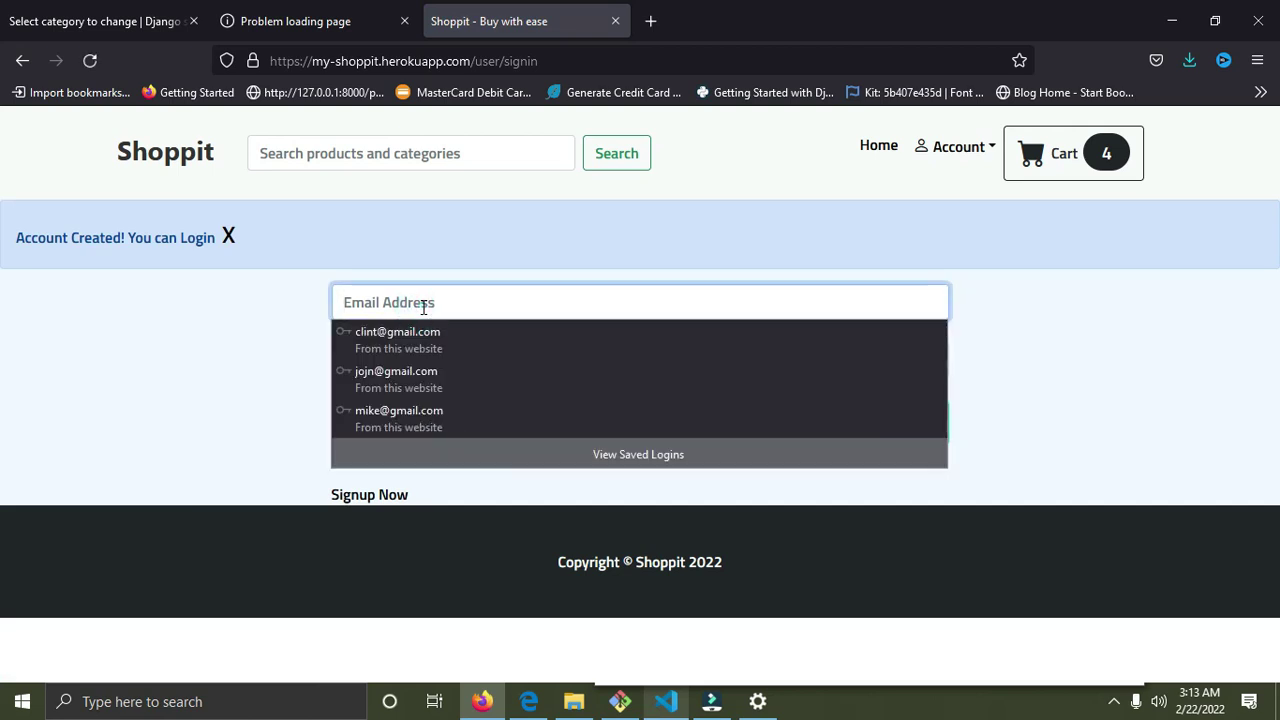
pyautogui.click(417, 377)
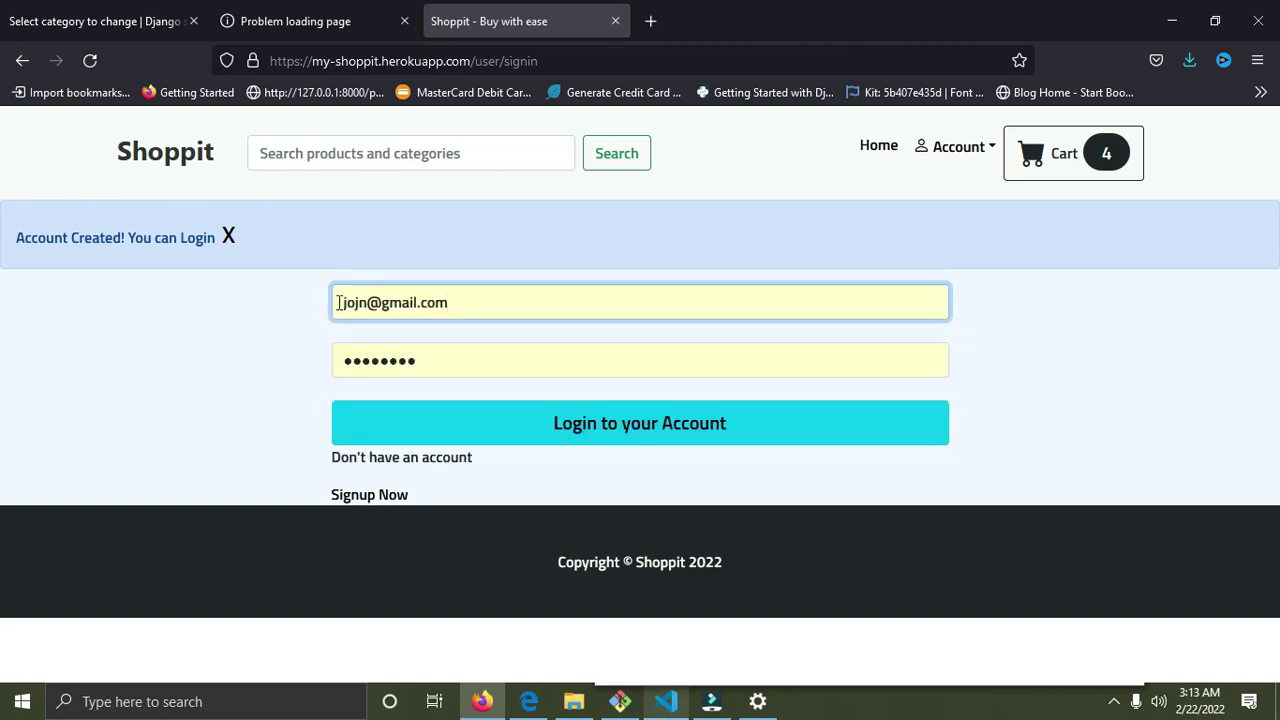
pyautogui.click(652, 425)
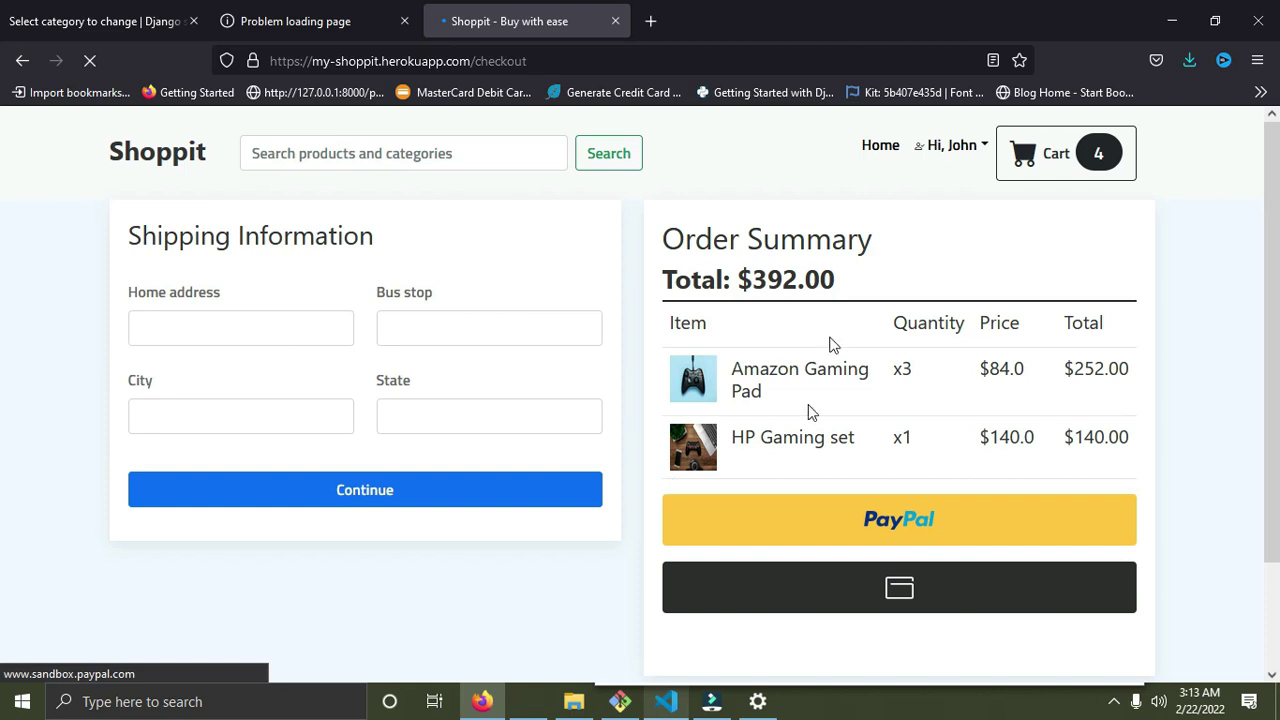
# Enter the home address, bus stop, city and state 'london', then save the shipping details.
pyautogui.click(511, 331)
pyautogui.click(314, 326)
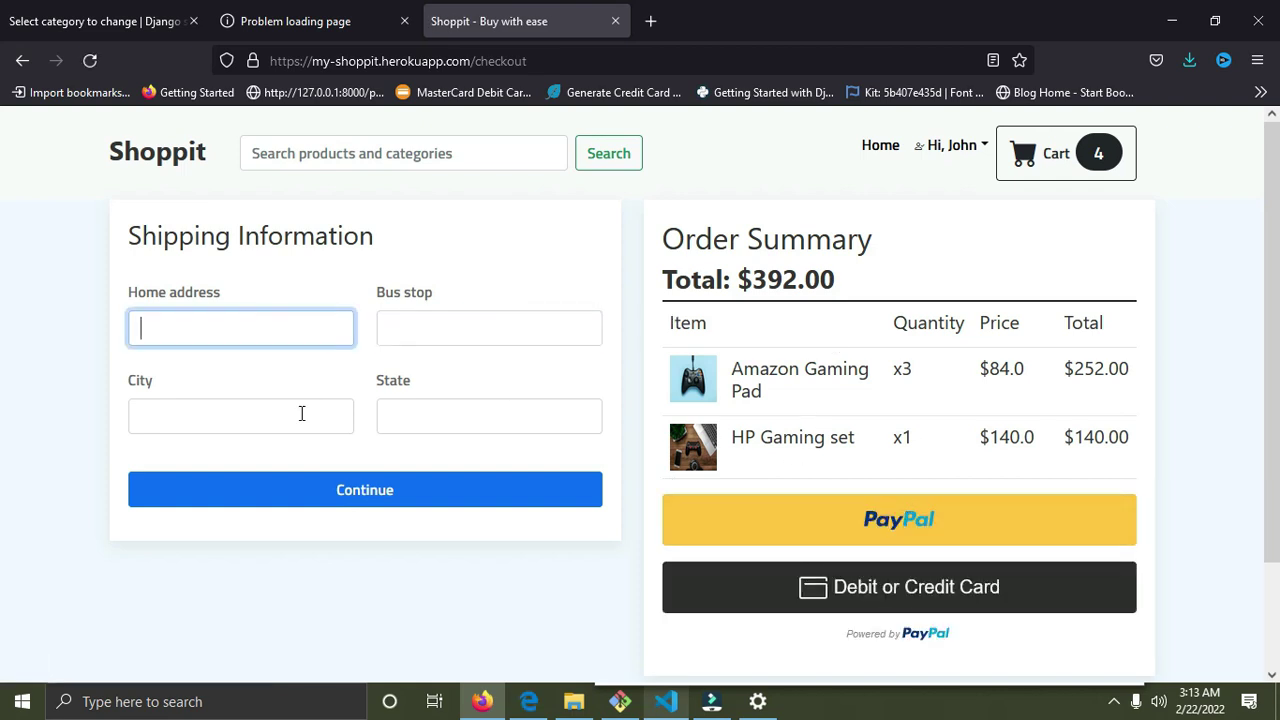
pyautogui.press('Tab')
pyautogui.click(452, 424)
pyautogui.click(282, 320)
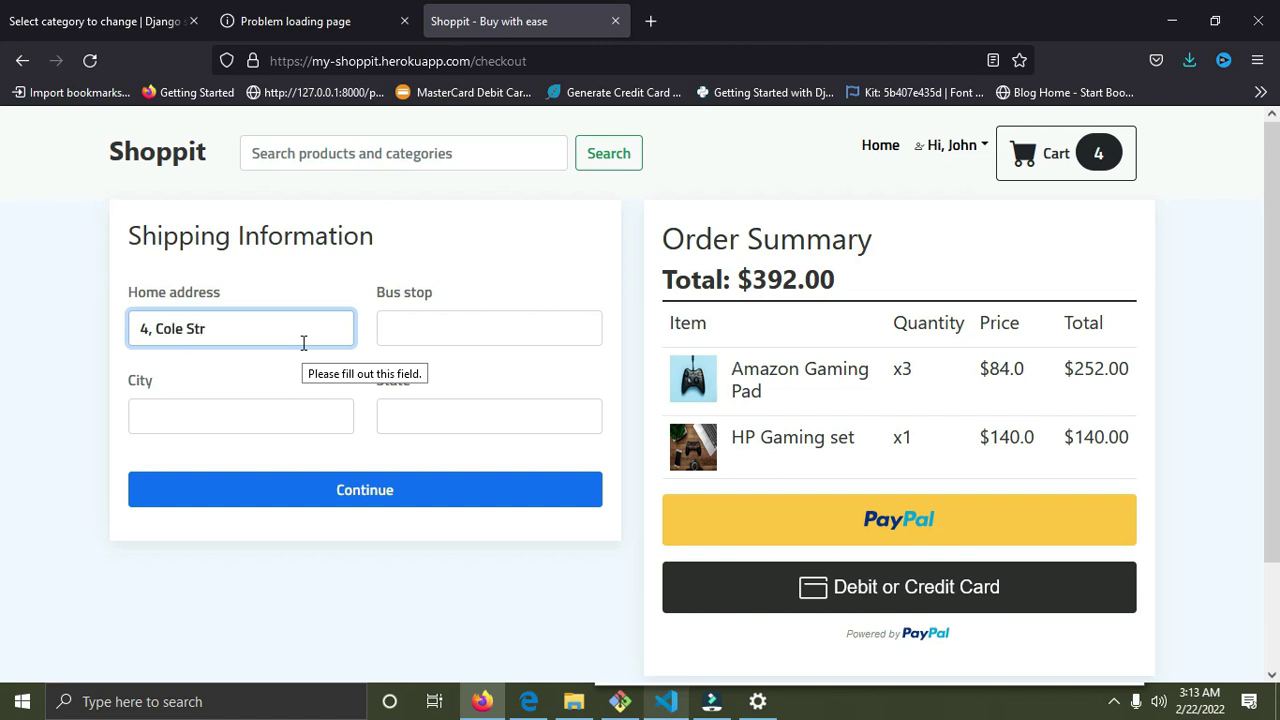
pyautogui.press('Tab')
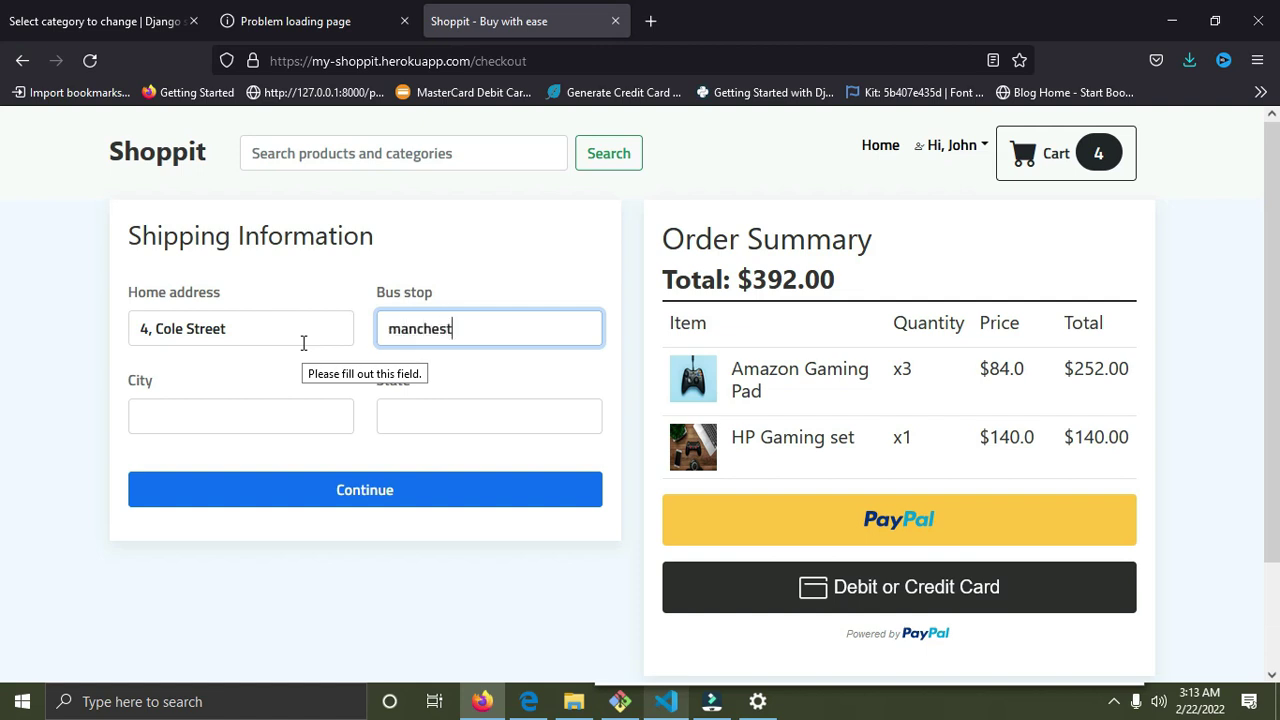
pyautogui.press('Tab')
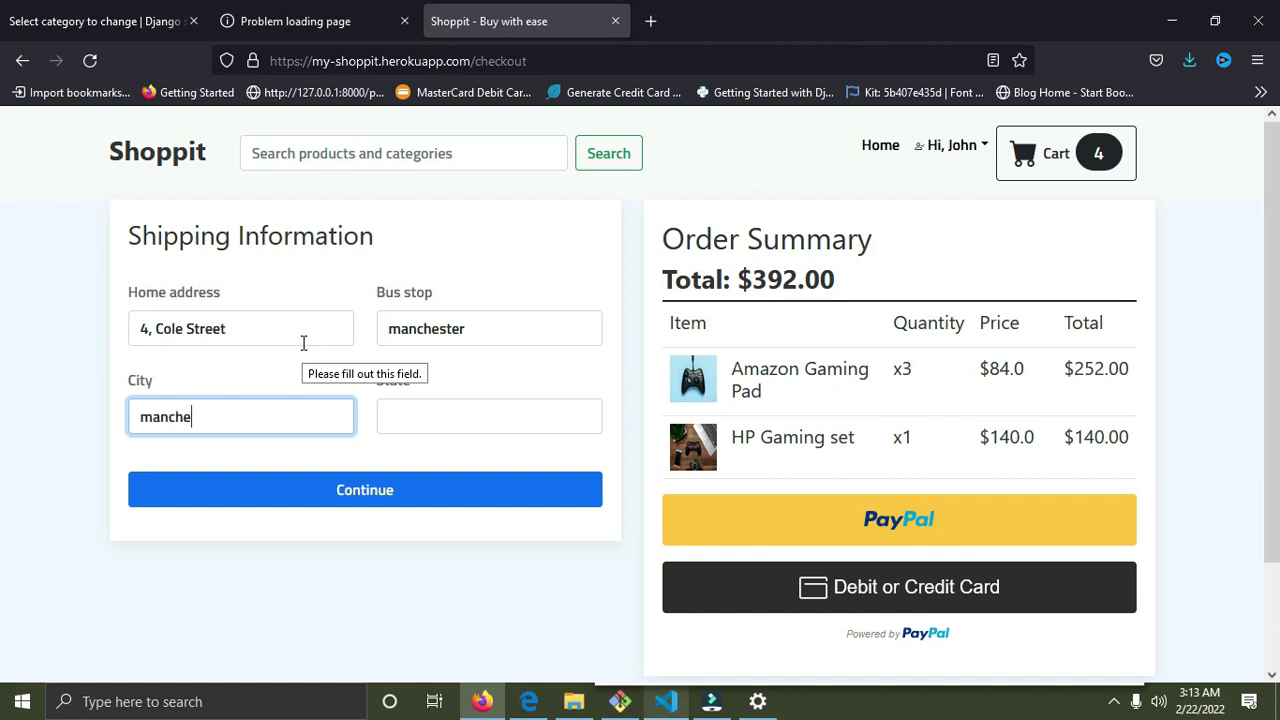
pyautogui.press('Tab')
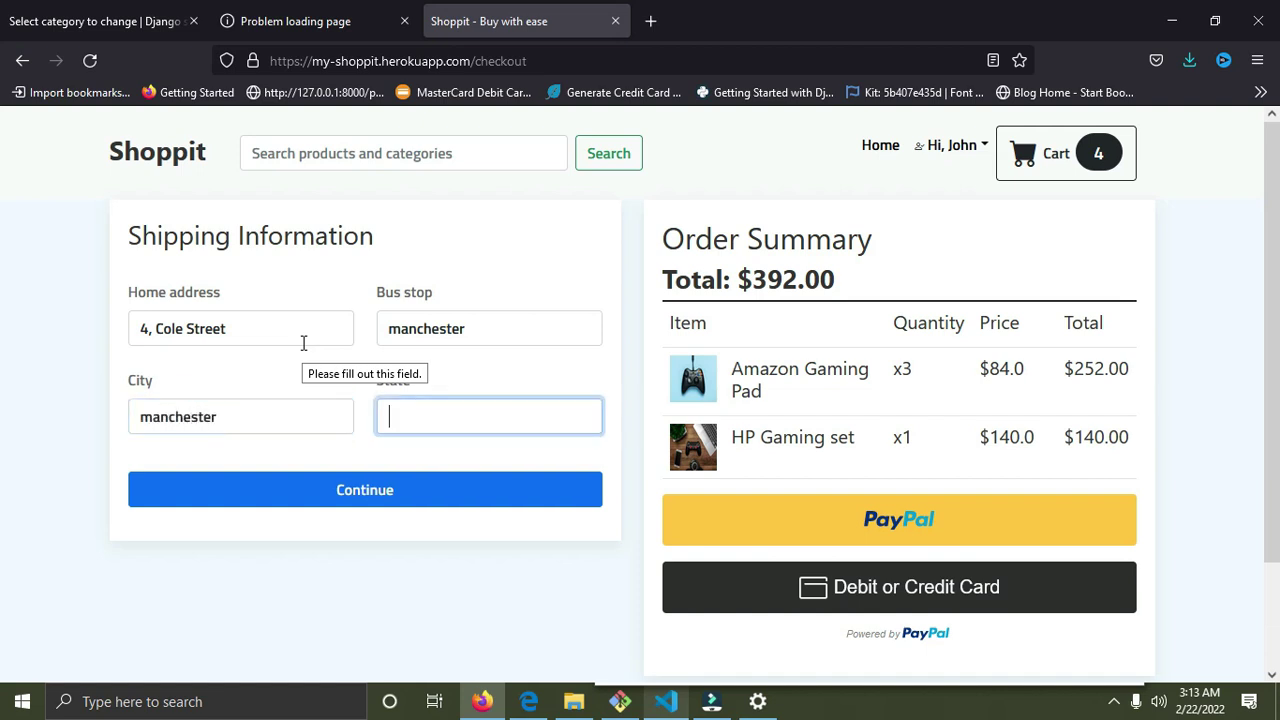
pyautogui.write('london')
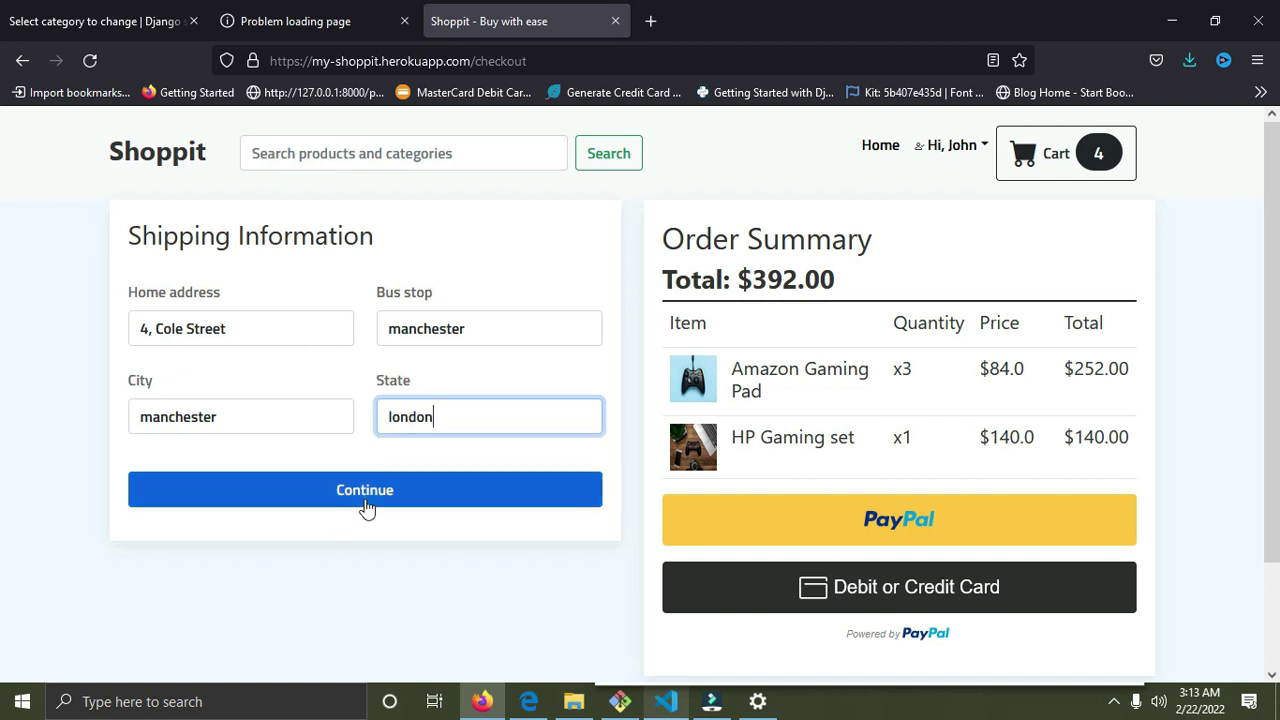
pyautogui.click(366, 506)
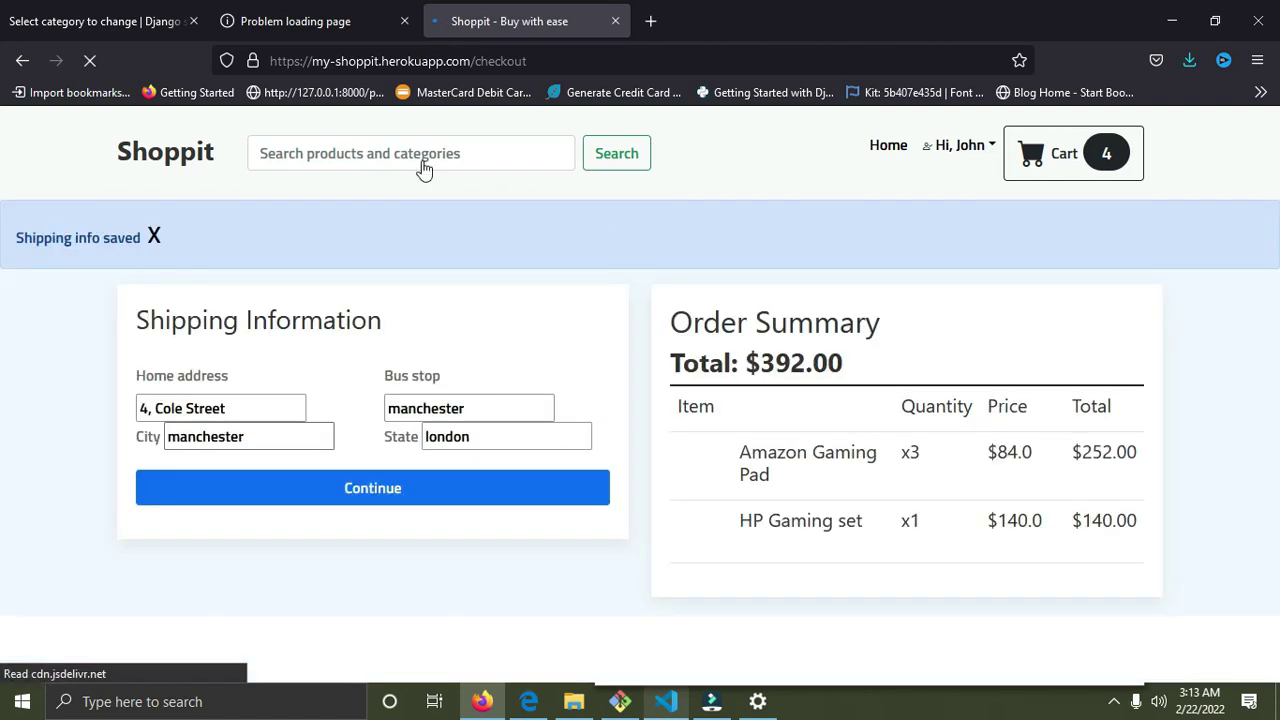
pyautogui.click(154, 236)
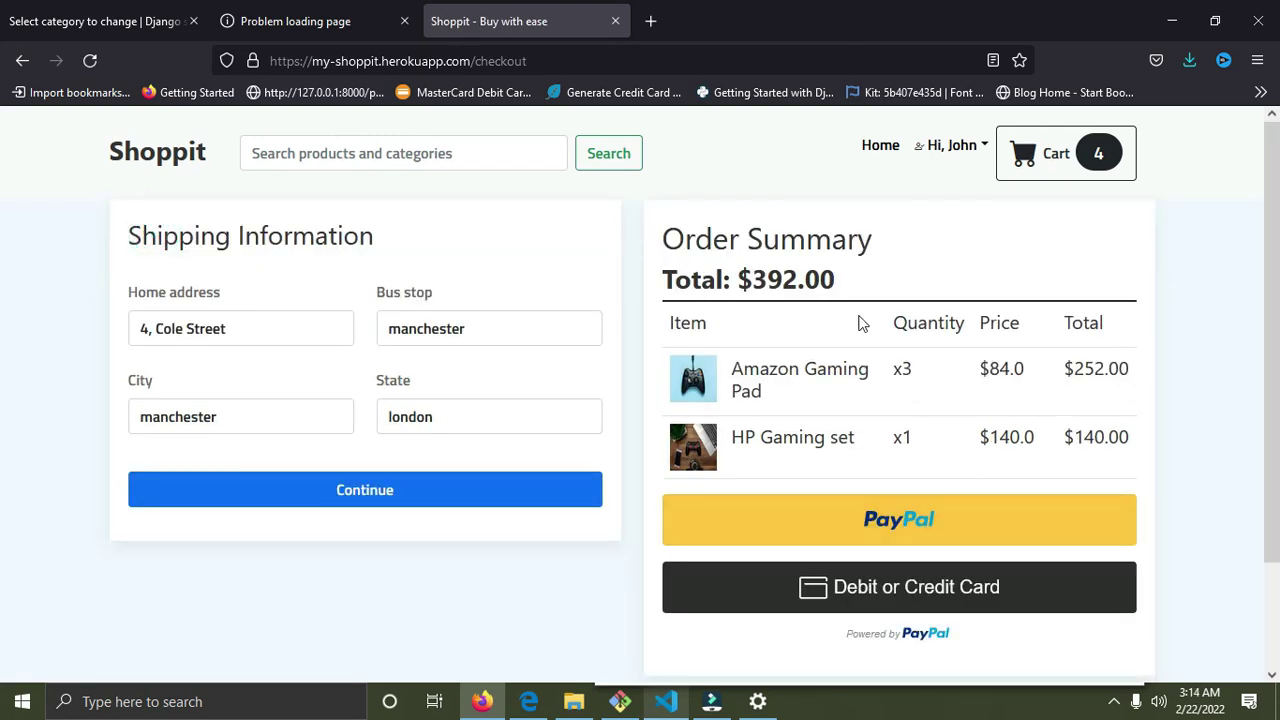
# Pay the $392.00 order with Pay Now in the PayPal sandbox window.
pyautogui.moveTo(757, 285); pyautogui.dragTo(799, 277)
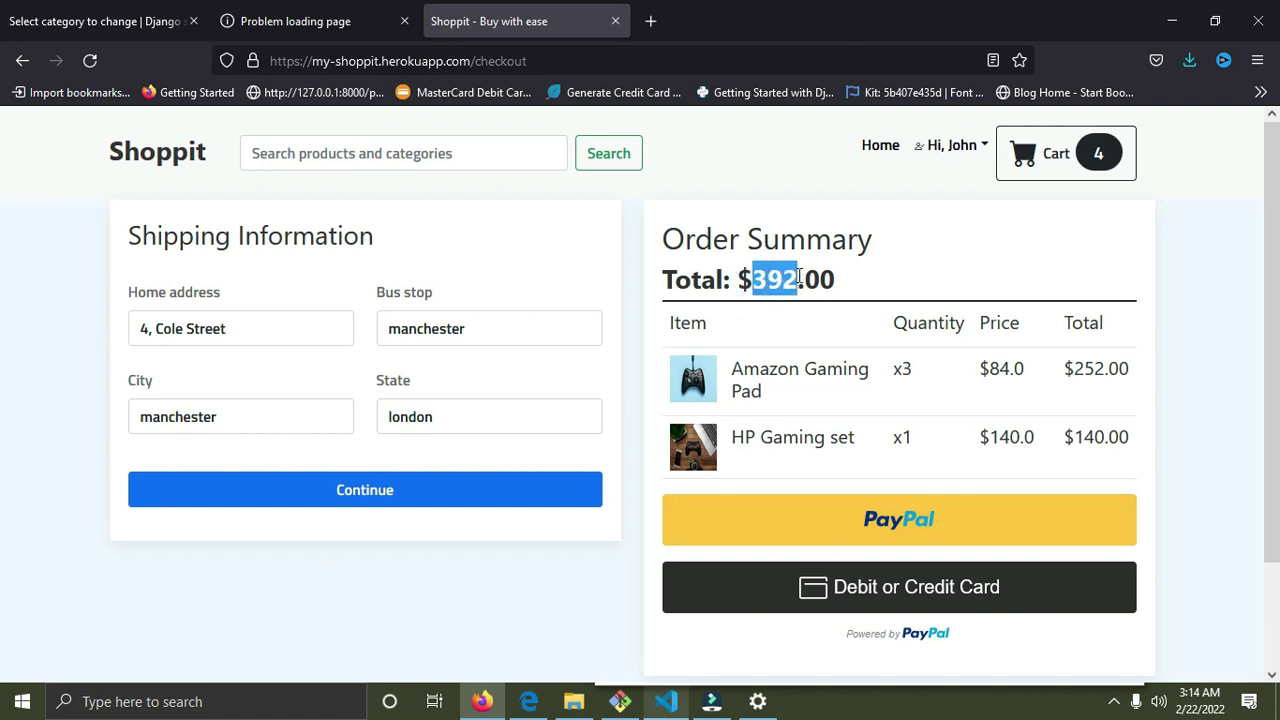
pyautogui.click(928, 510)
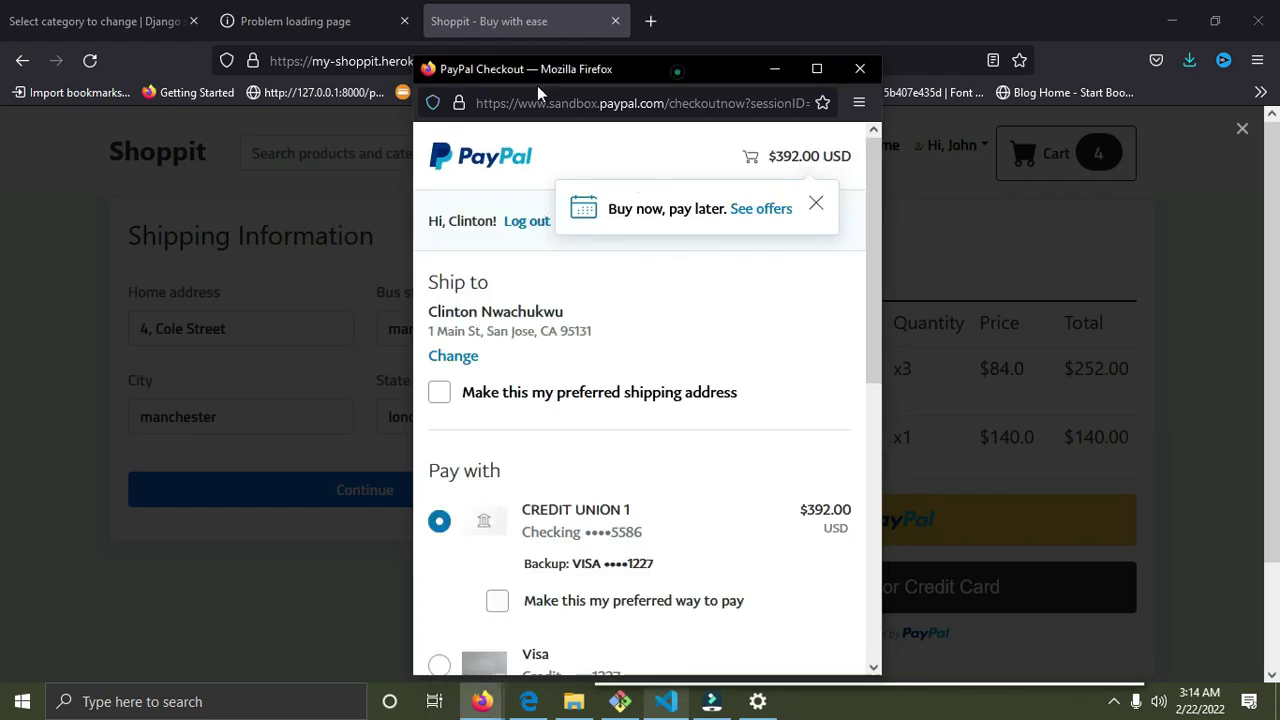
pyautogui.moveTo(540, 72); pyautogui.dragTo(299, 82)
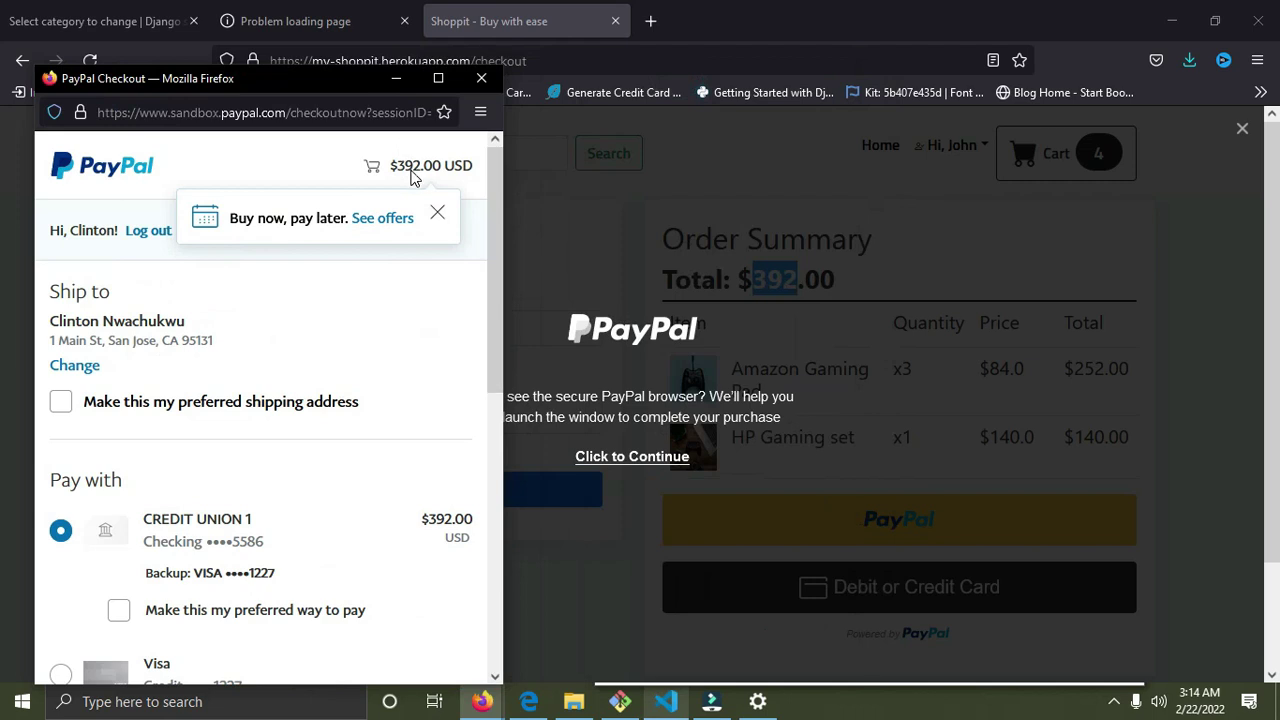
pyautogui.scroll(-5, 432, 362)
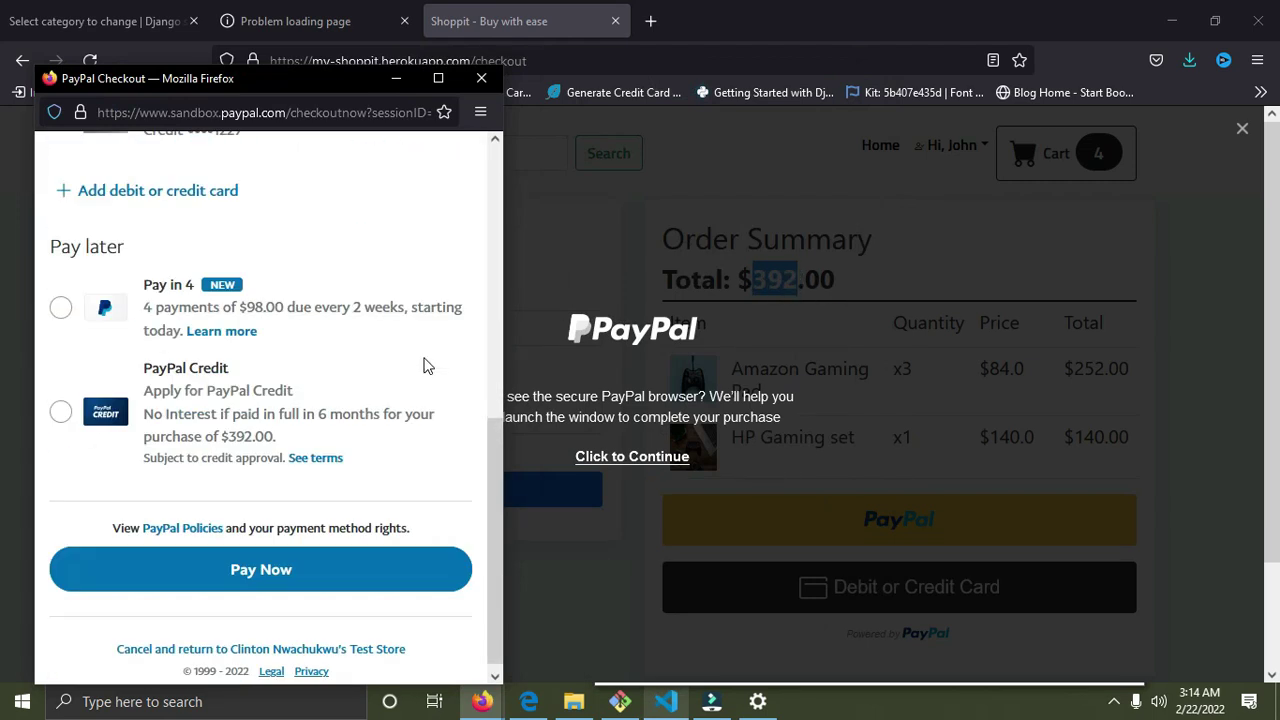
pyautogui.click(381, 566)
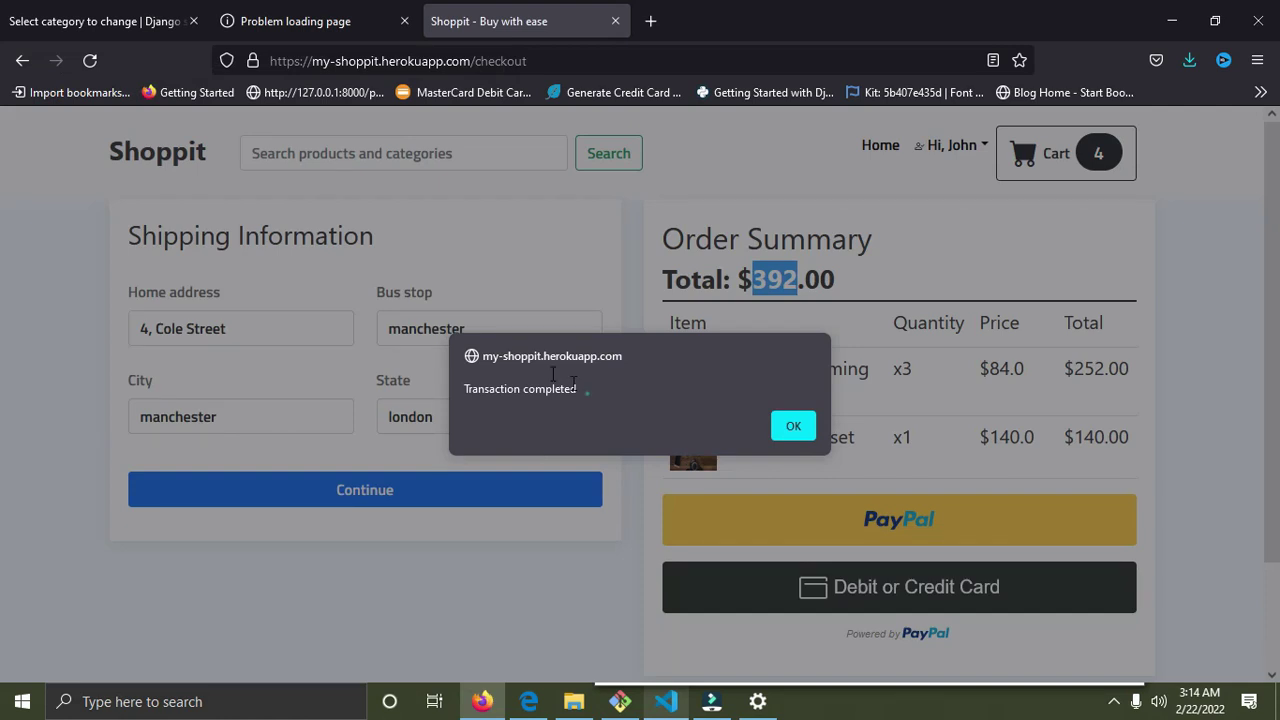
# Dismiss the Transaction completed alert and return to the home page with an empty cart.
pyautogui.moveTo(575, 385); pyautogui.dragTo(458, 389)
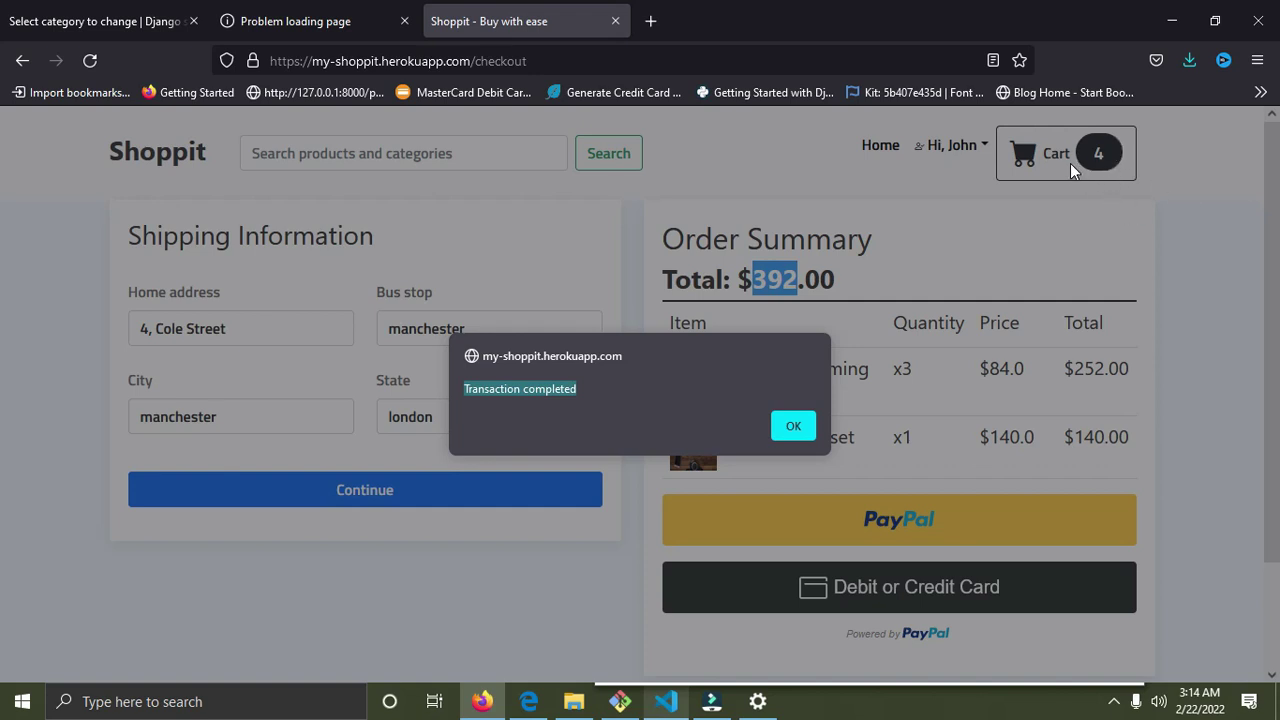
pyautogui.click(793, 426)
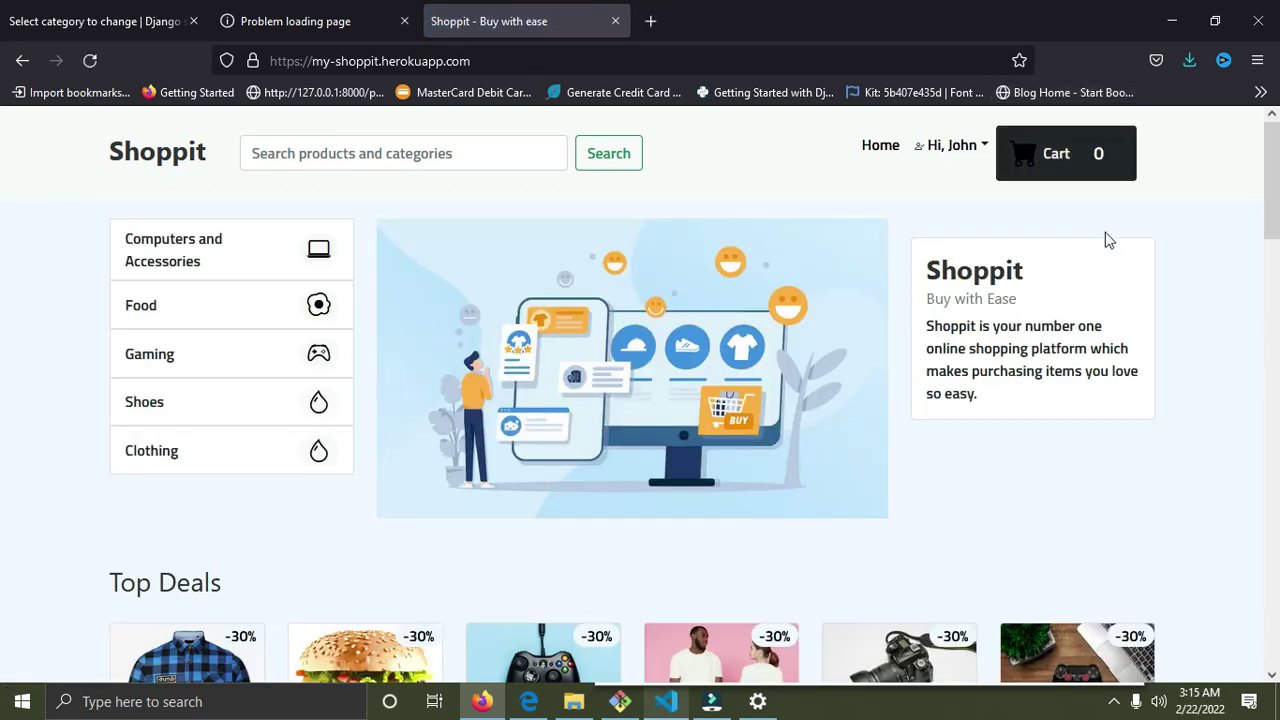
# Check Orders for the Amazon Gaming Pad and HP Gaming set, then open Saved Items.
pyautogui.click(982, 145)
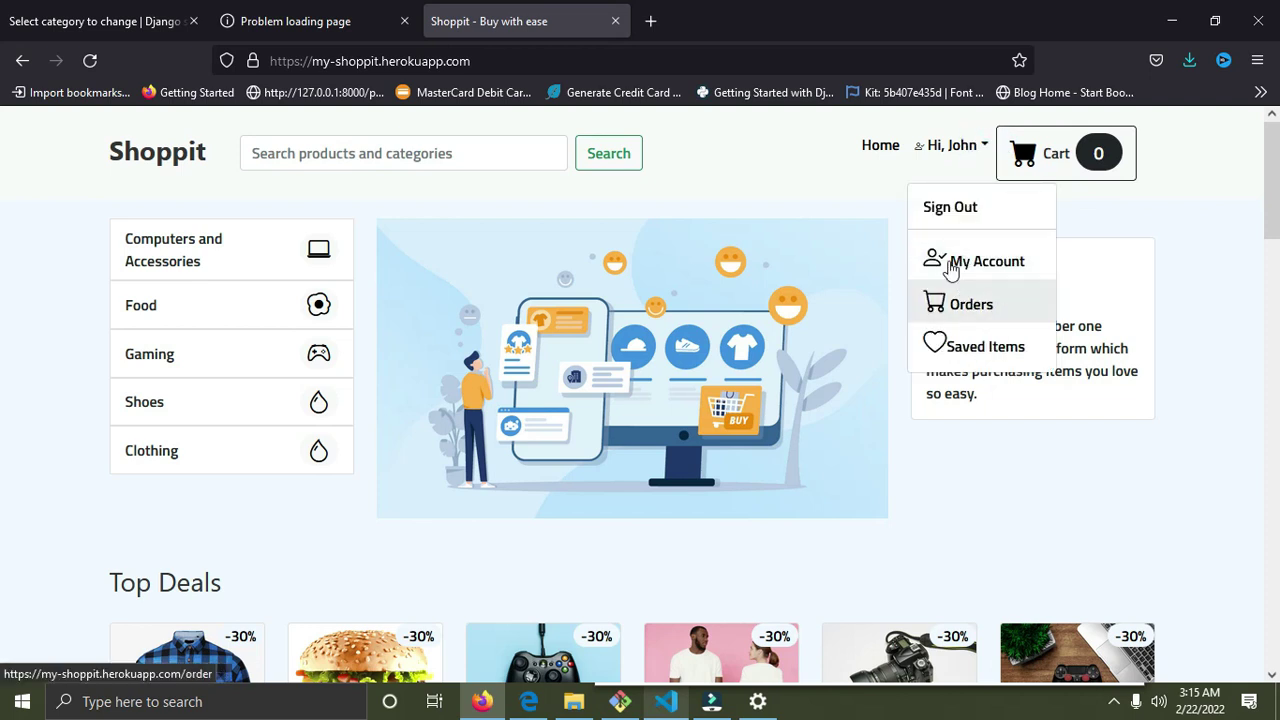
pyautogui.click(992, 310)
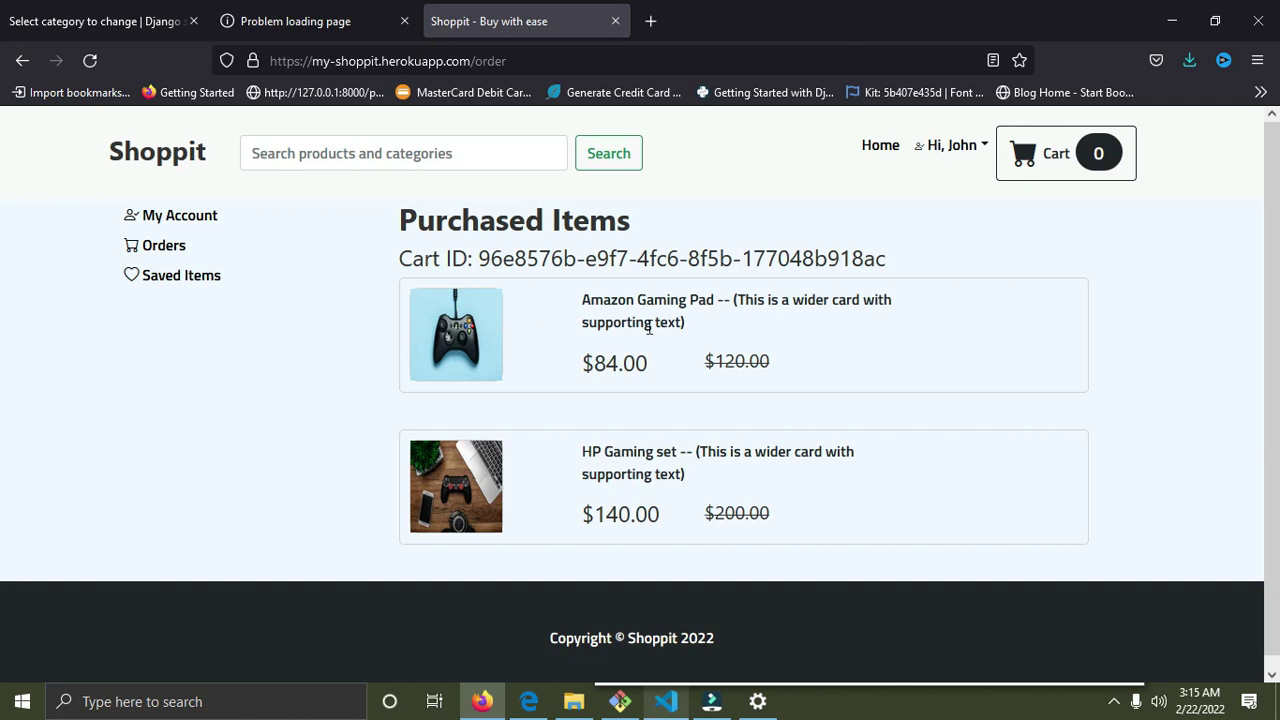
pyautogui.moveTo(698, 333); pyautogui.dragTo(584, 296)
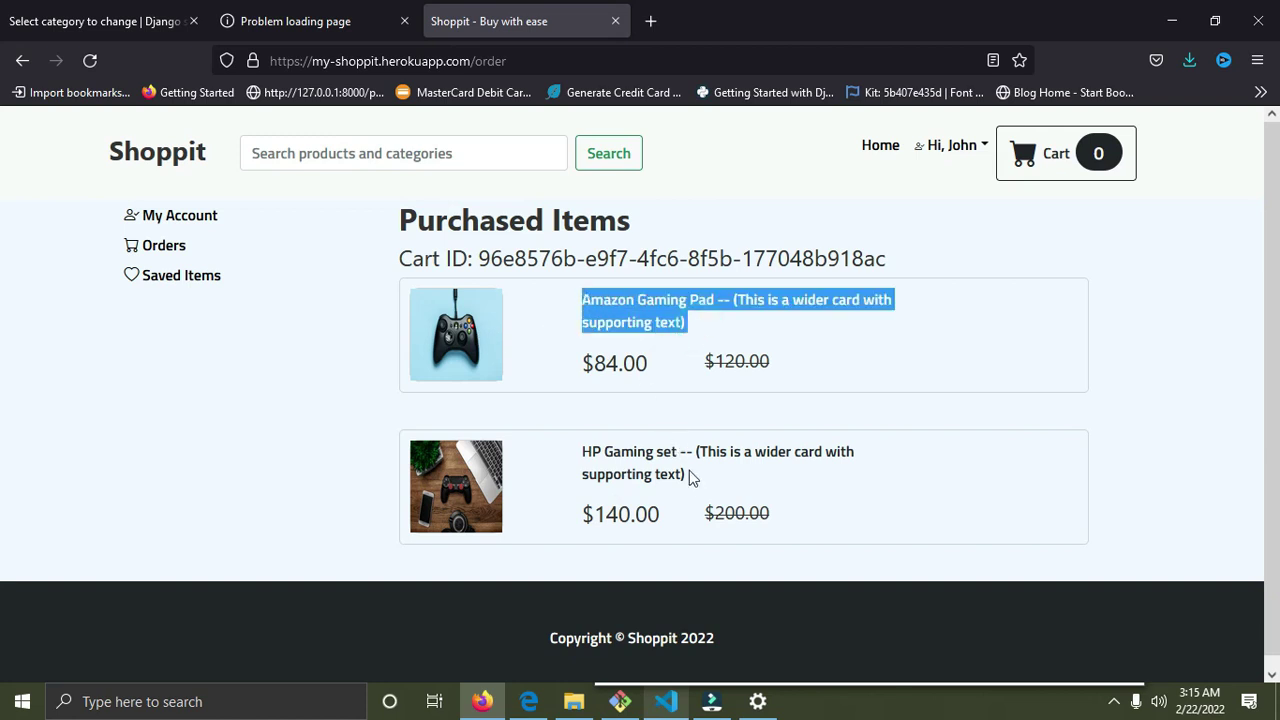
pyautogui.moveTo(688, 477); pyautogui.dragTo(597, 451)
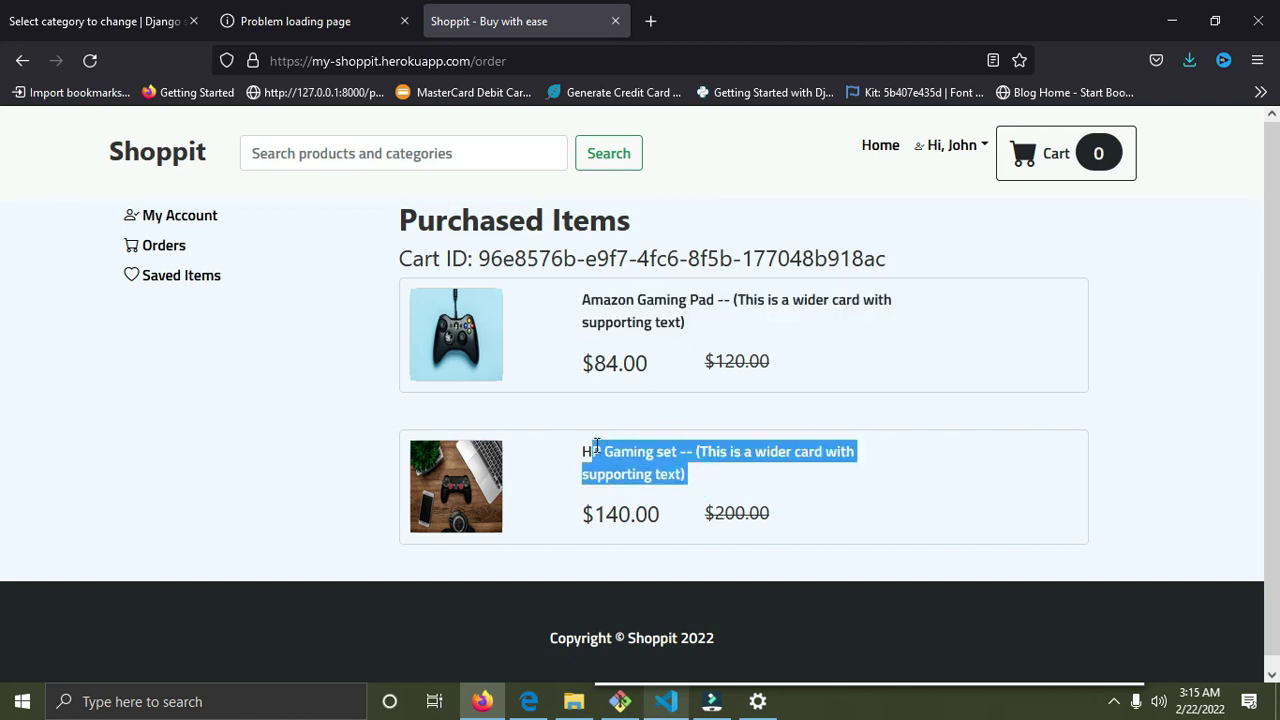
pyautogui.click(974, 150)
pyautogui.click(988, 313)
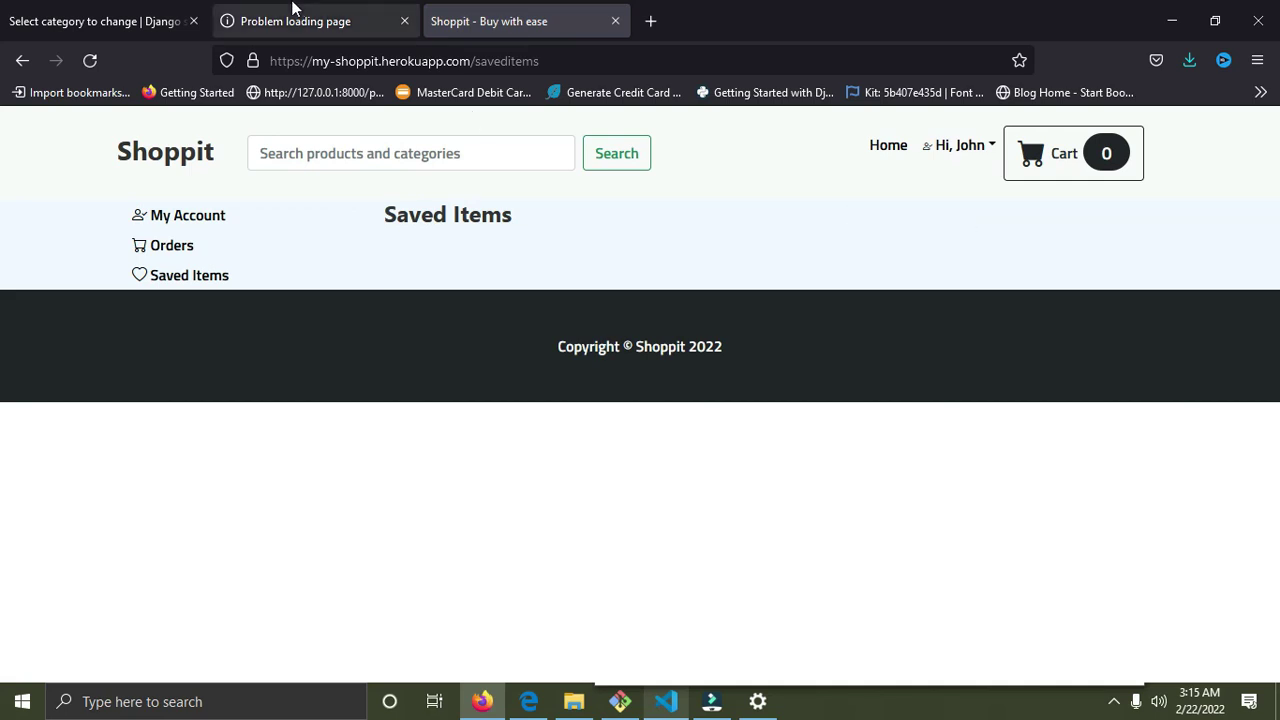
# Save the Sony Camera to the wishlist and dismiss the confirmation.
pyautogui.click(148, 150)
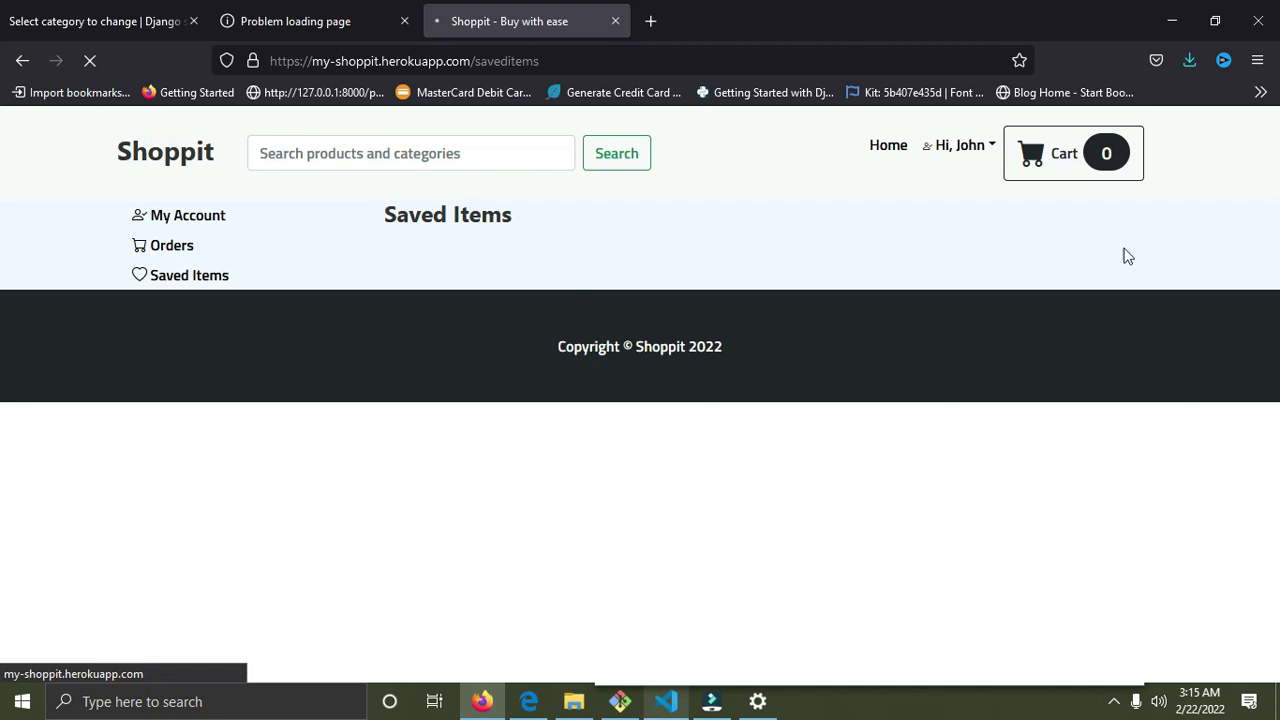
pyautogui.scroll(-4, 920, 323)
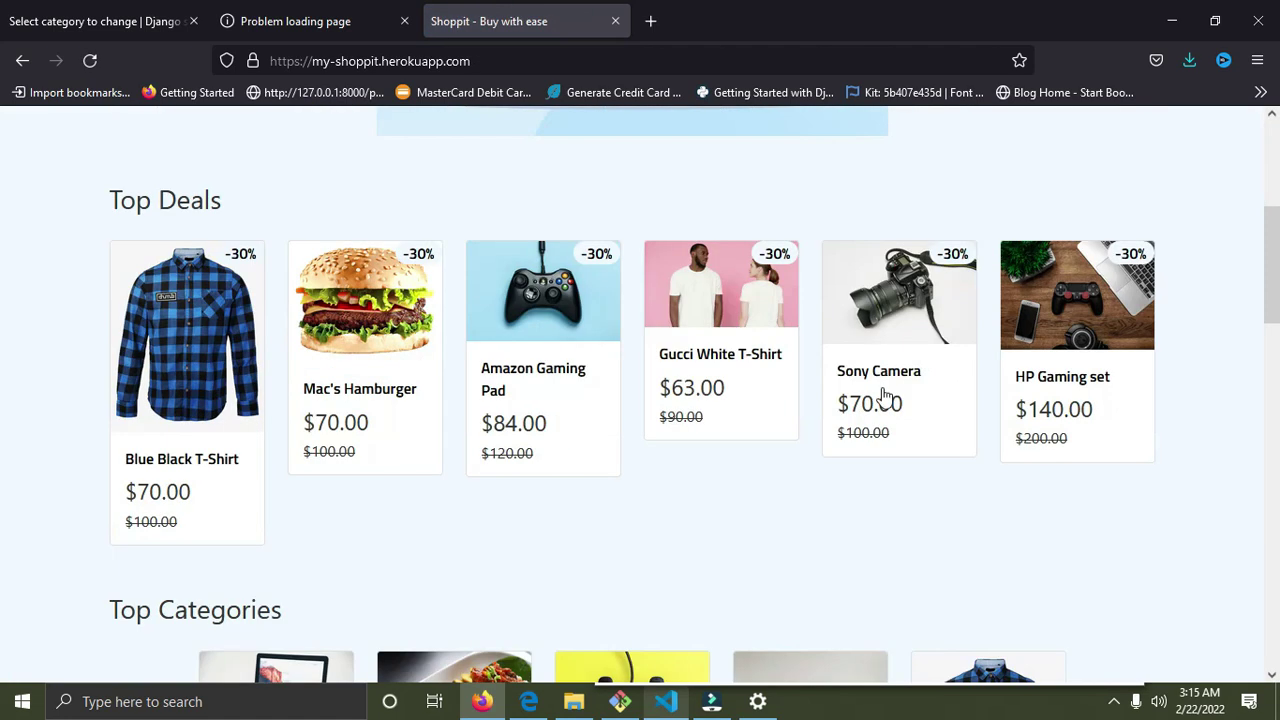
pyautogui.click(908, 312)
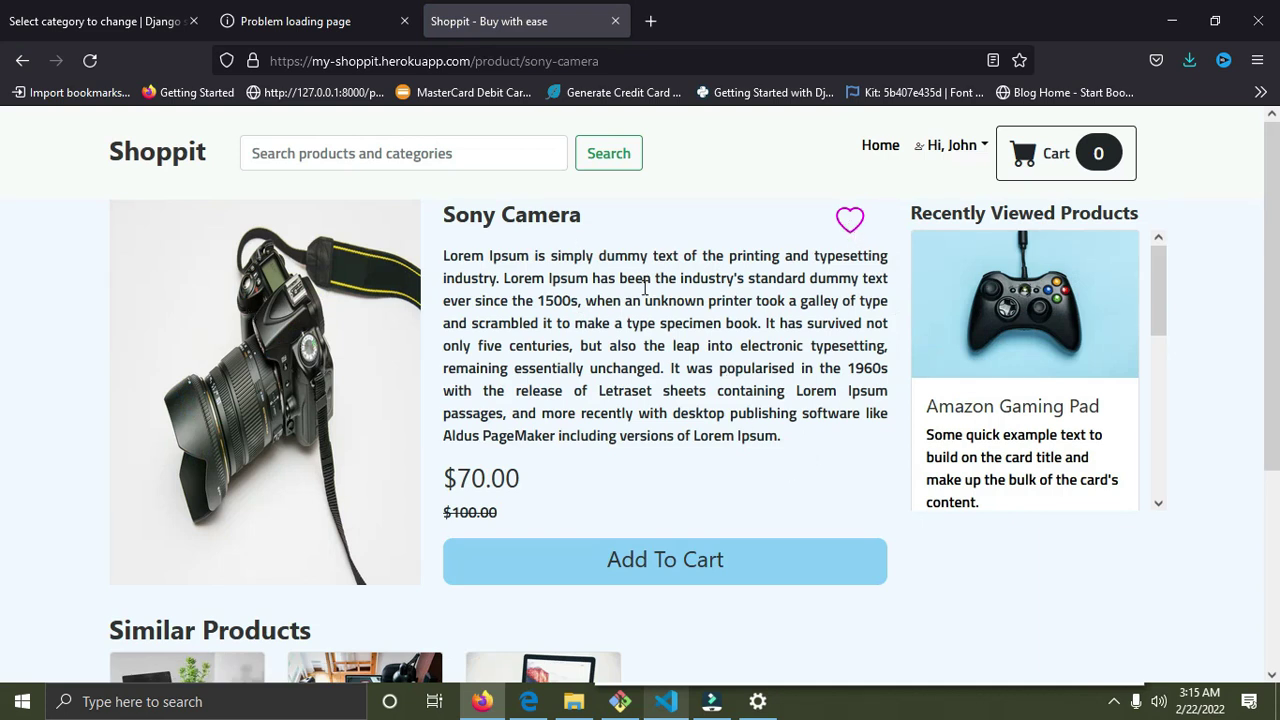
pyautogui.scroll(-4, 1048, 320)
pyautogui.scroll(3, 1053, 325)
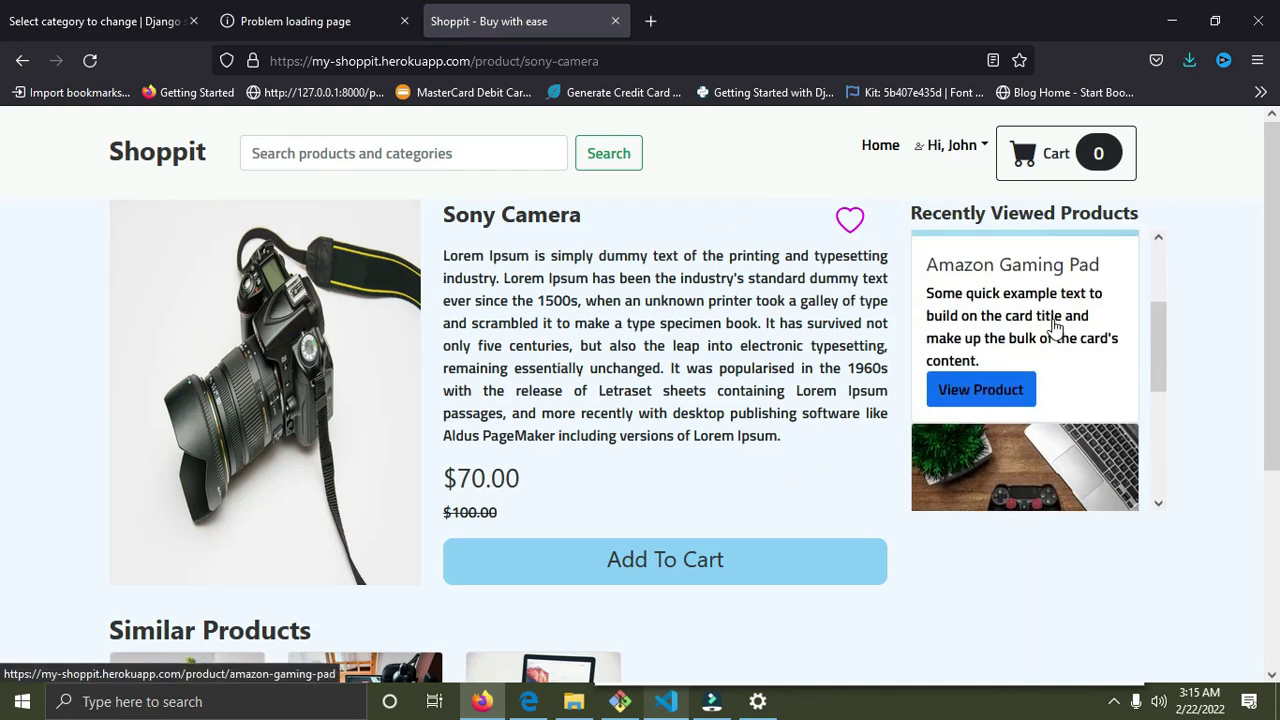
pyautogui.scroll(1, 1052, 322)
pyautogui.scroll(-5, 1053, 318)
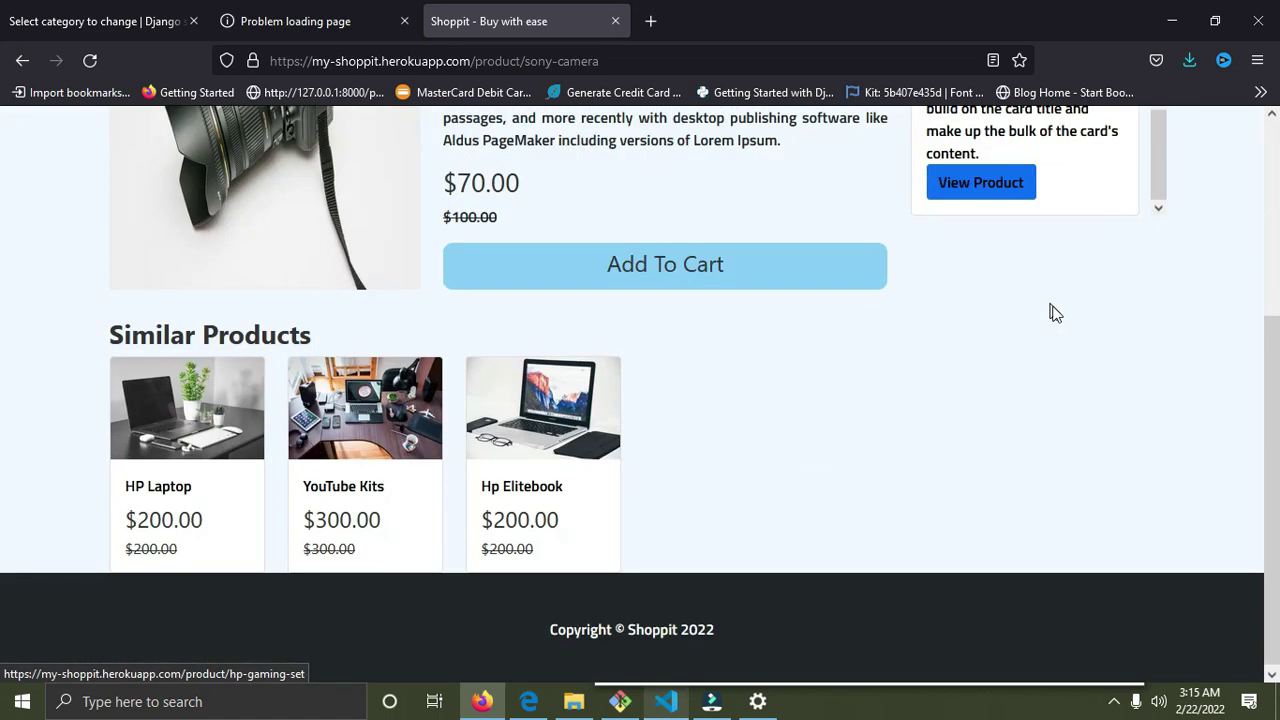
pyautogui.scroll(3, 1053, 313)
pyautogui.scroll(3, 1000, 397)
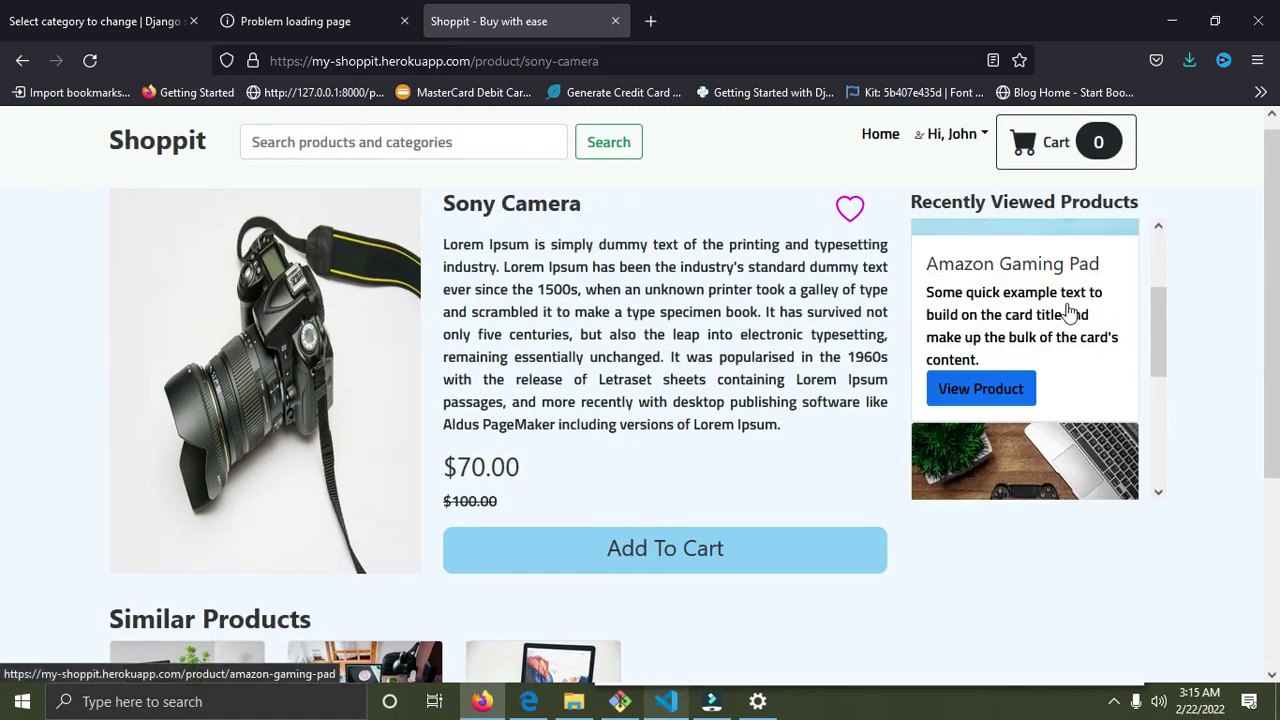
pyautogui.click(846, 208)
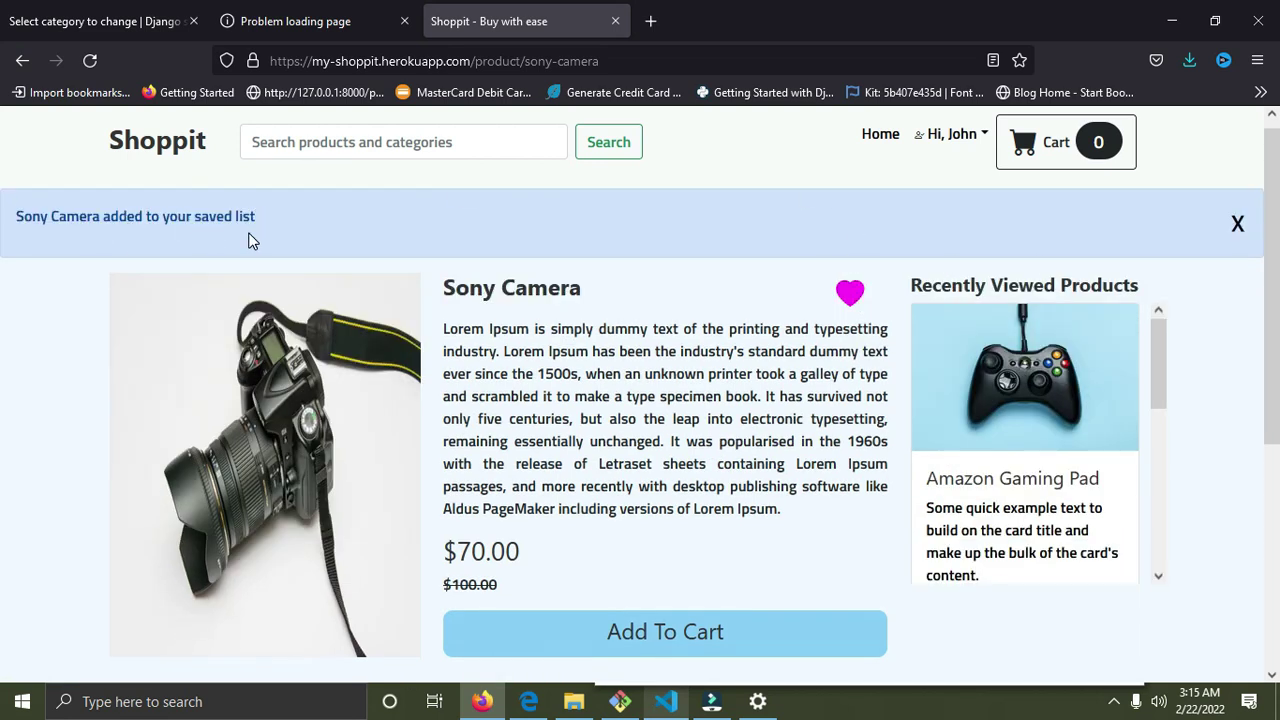
pyautogui.moveTo(262, 228); pyautogui.dragTo(135, 220)
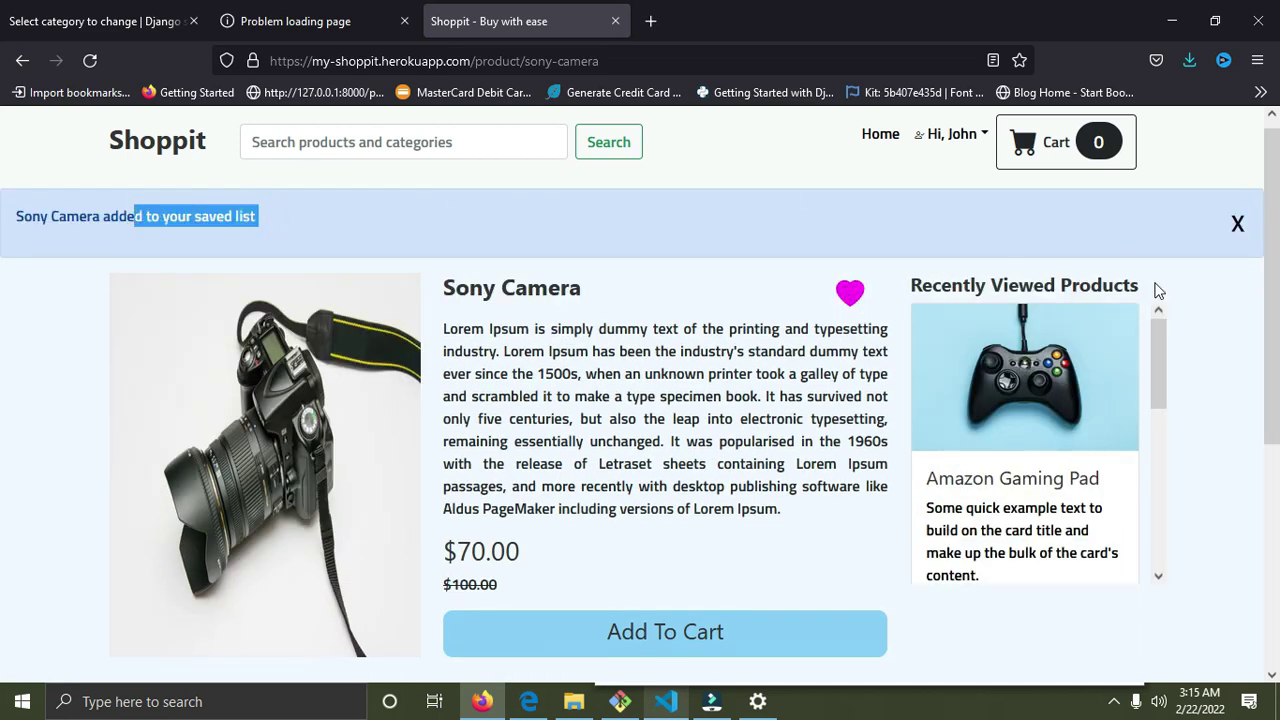
pyautogui.click(1237, 224)
# Open the HP Laptop from Similar Products and save it to the wishlist.
pyautogui.scroll(-3, 314, 466)
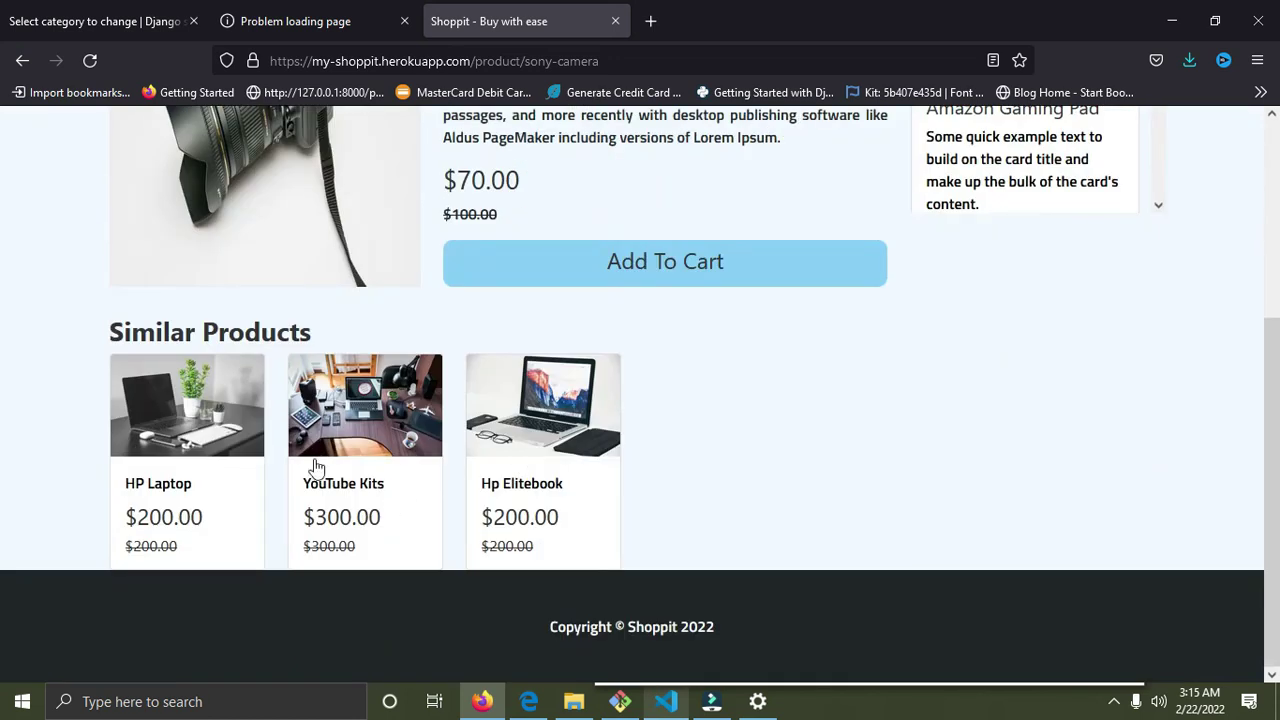
pyautogui.click(190, 445)
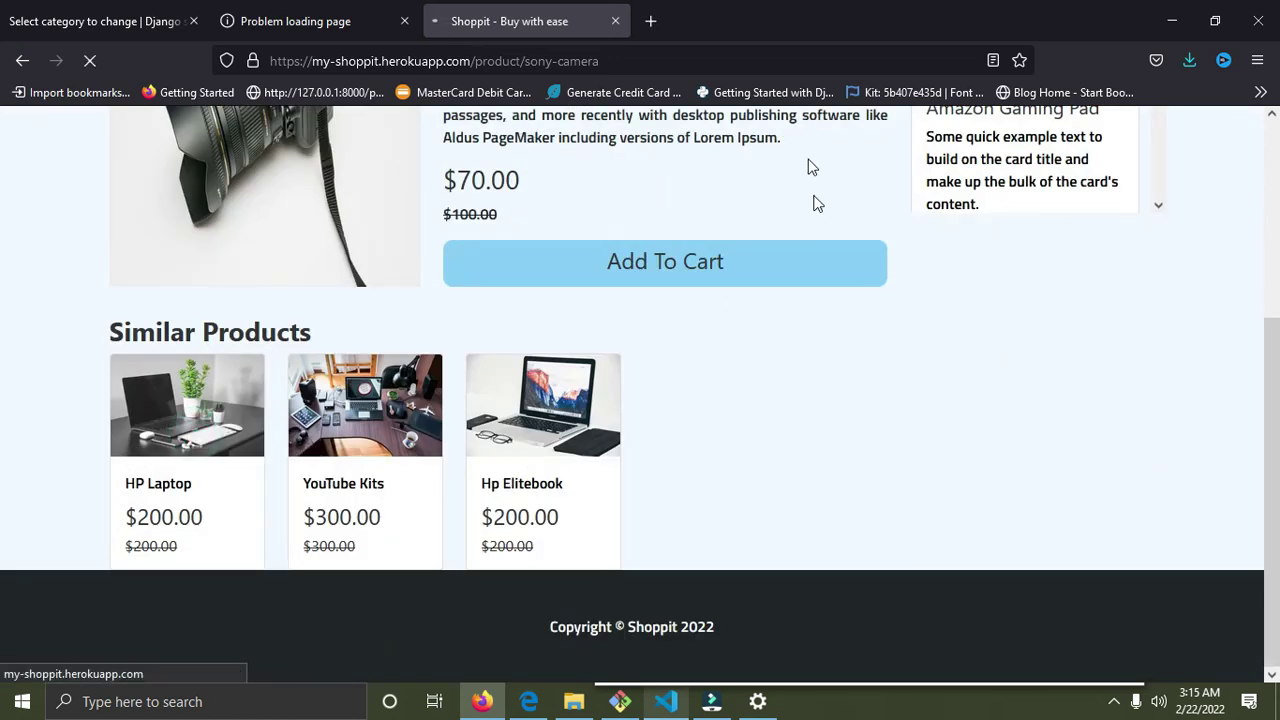
pyautogui.scroll(3, 805, 286)
pyautogui.scroll(2, 803, 287)
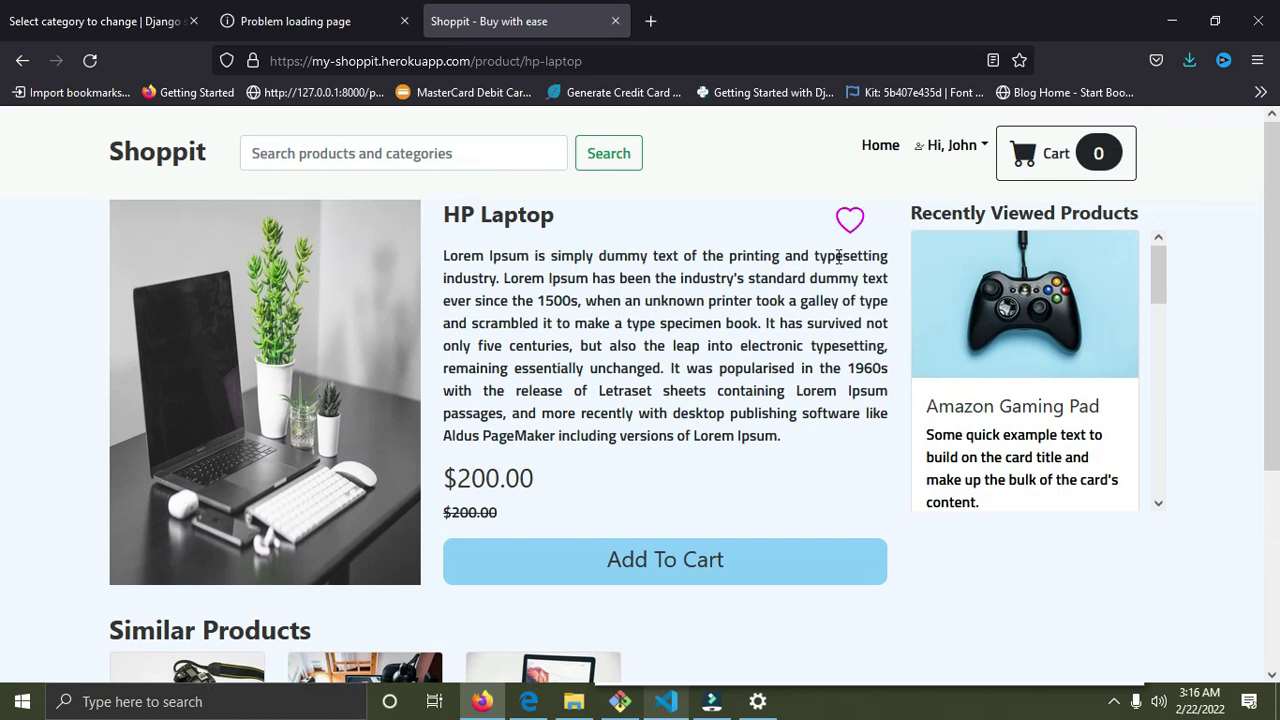
pyautogui.click(849, 220)
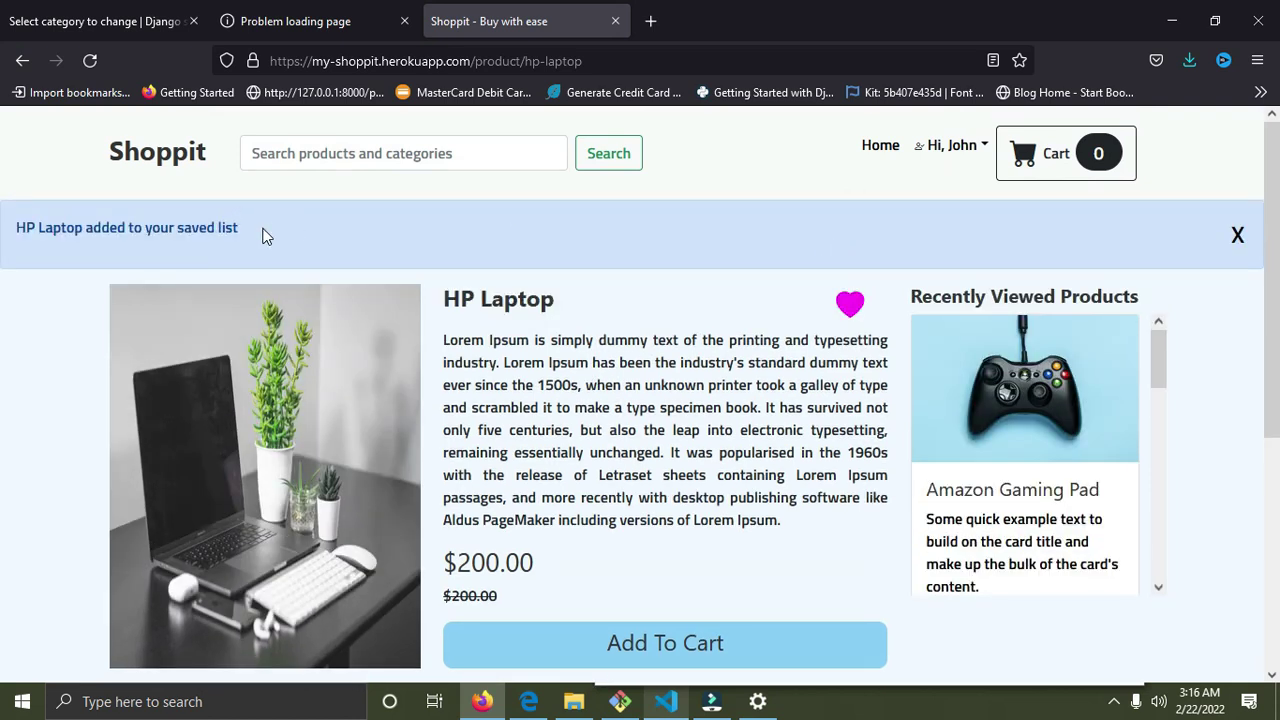
pyautogui.moveTo(262, 230); pyautogui.dragTo(144, 228)
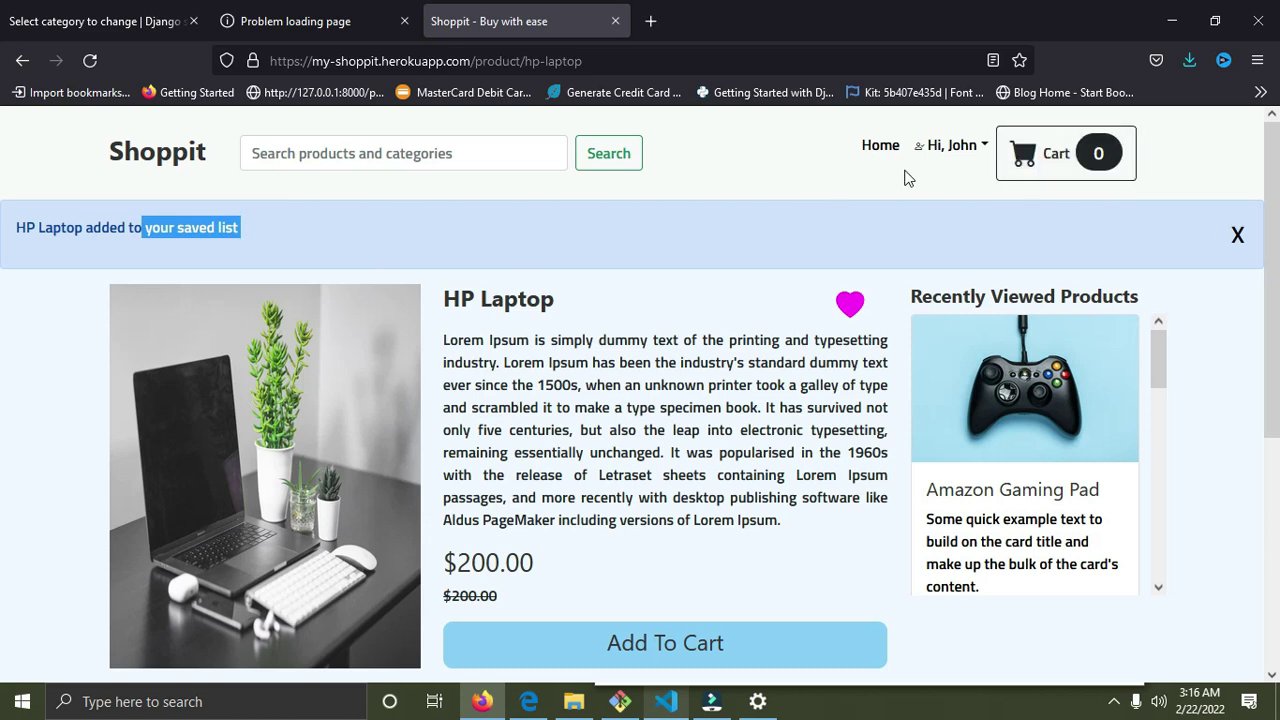
pyautogui.click(977, 147)
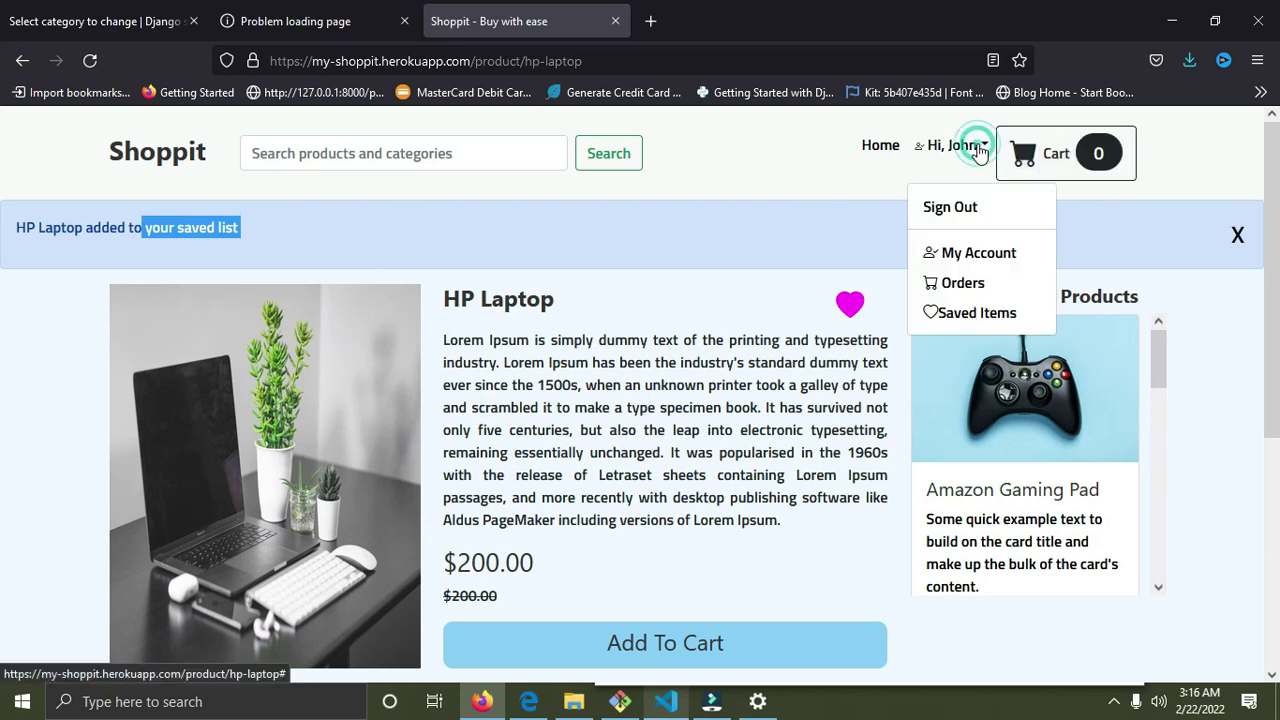
# Check the saved Sony Camera ($70.00) and HP Laptop ($200.00), then return to the home page.
pyautogui.click(978, 314)
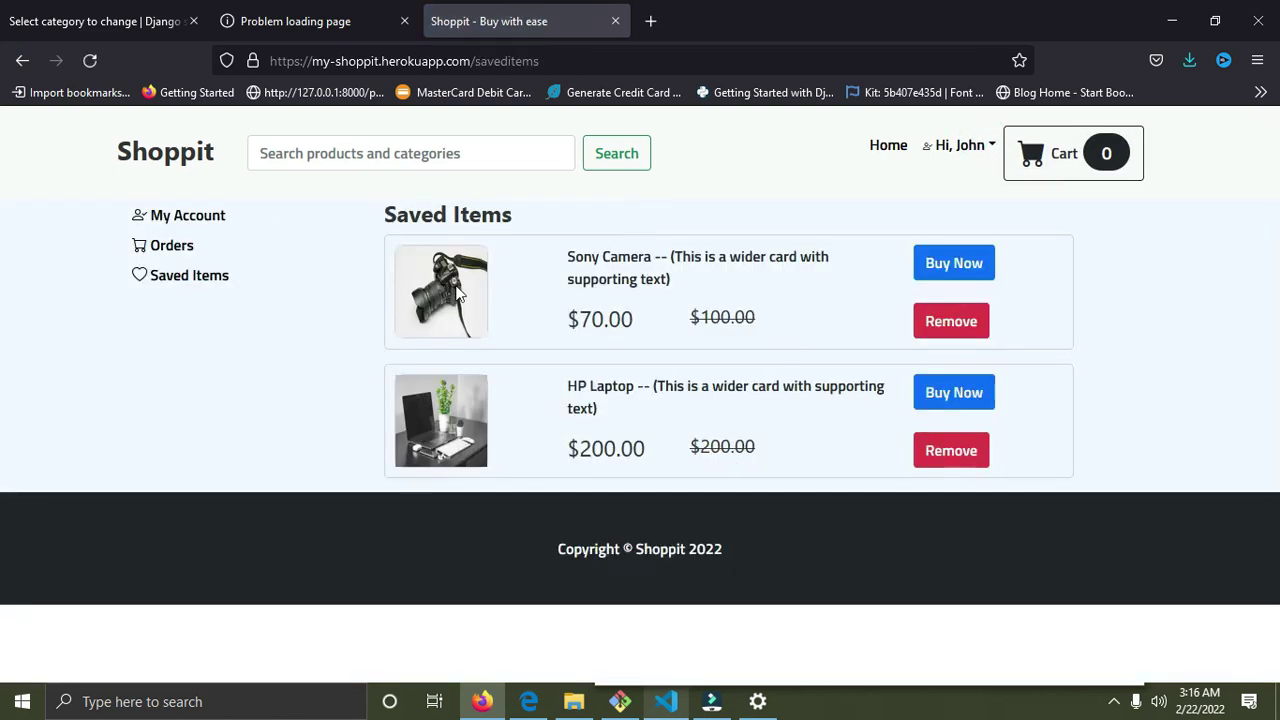
pyautogui.moveTo(630, 380); pyautogui.dragTo(578, 385)
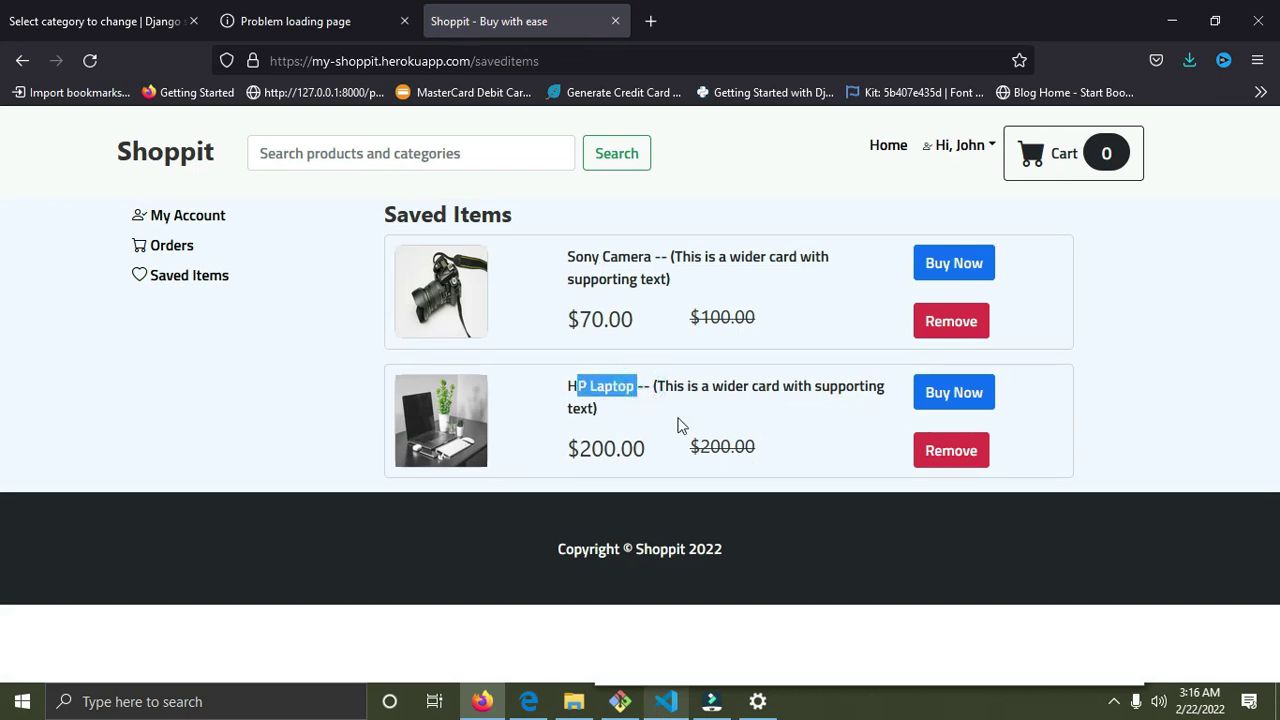
pyautogui.click(172, 155)
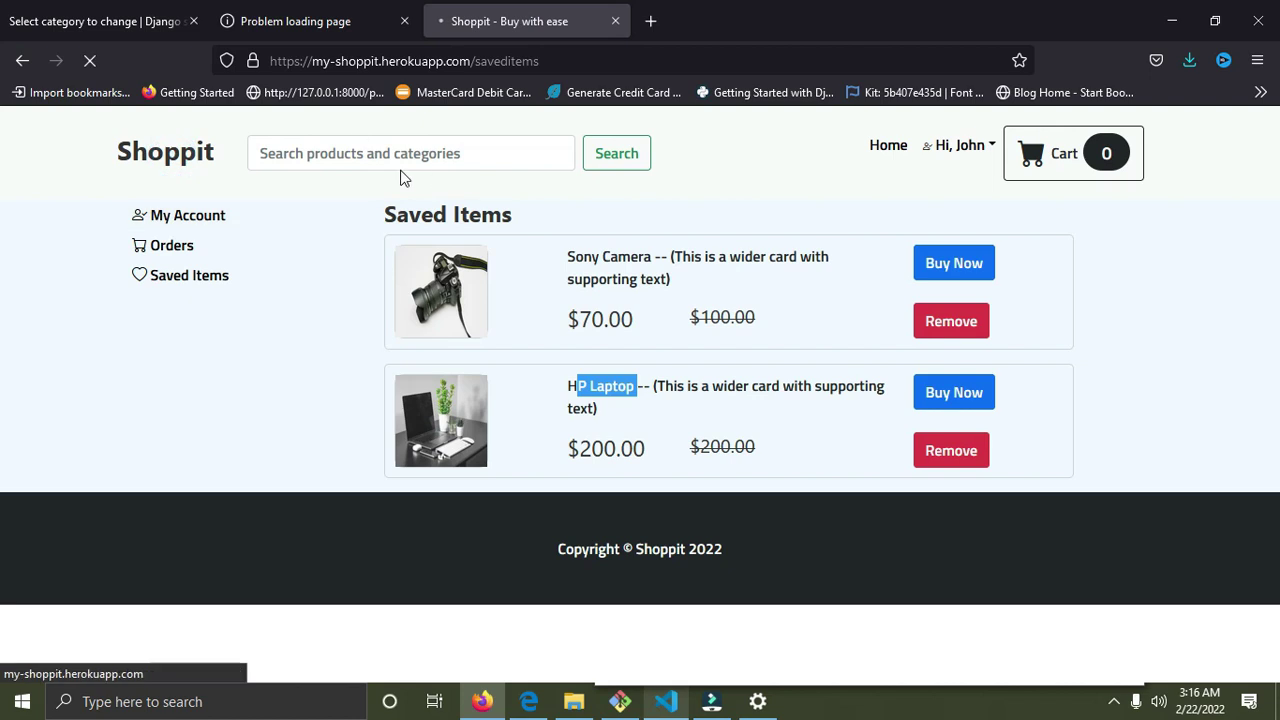
pyautogui.click(403, 159)
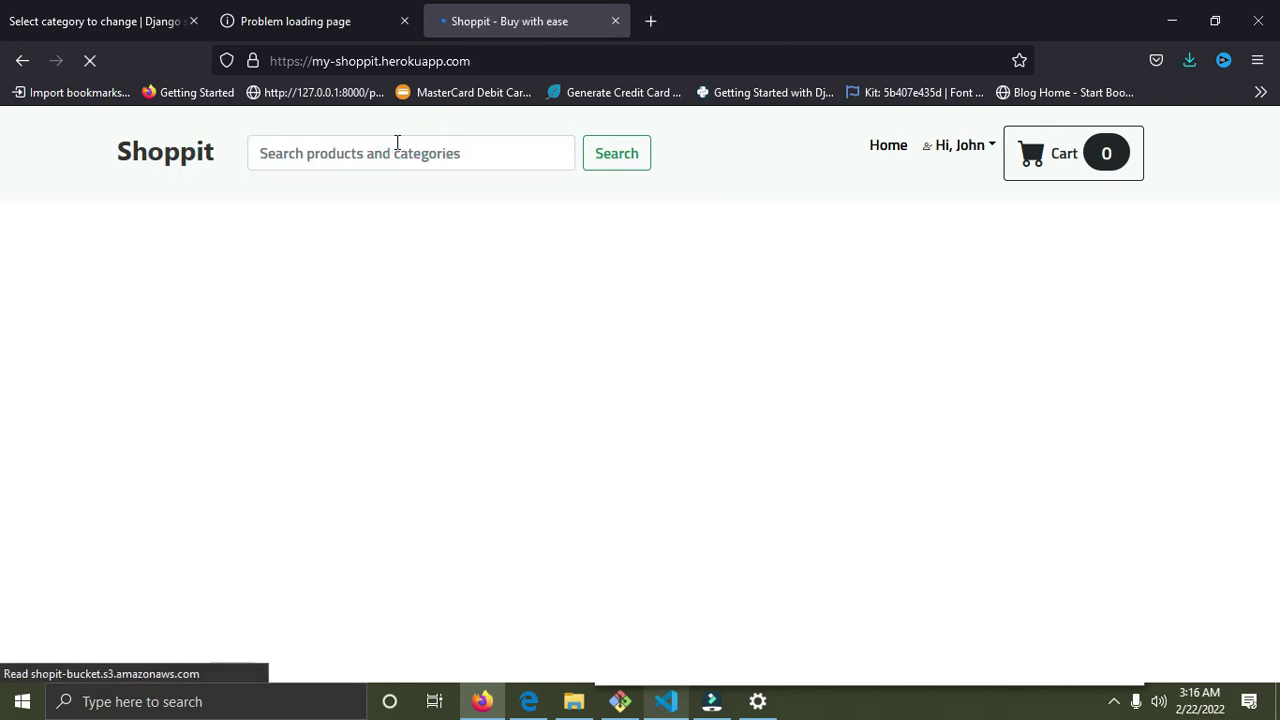
# Search for 'computers', review HP Laptop, Sony Camera, YouTube Kits and Hp Elitebook, then return home.
pyautogui.scroll(-2, 337, 337)
pyautogui.scroll(1, 300, 280)
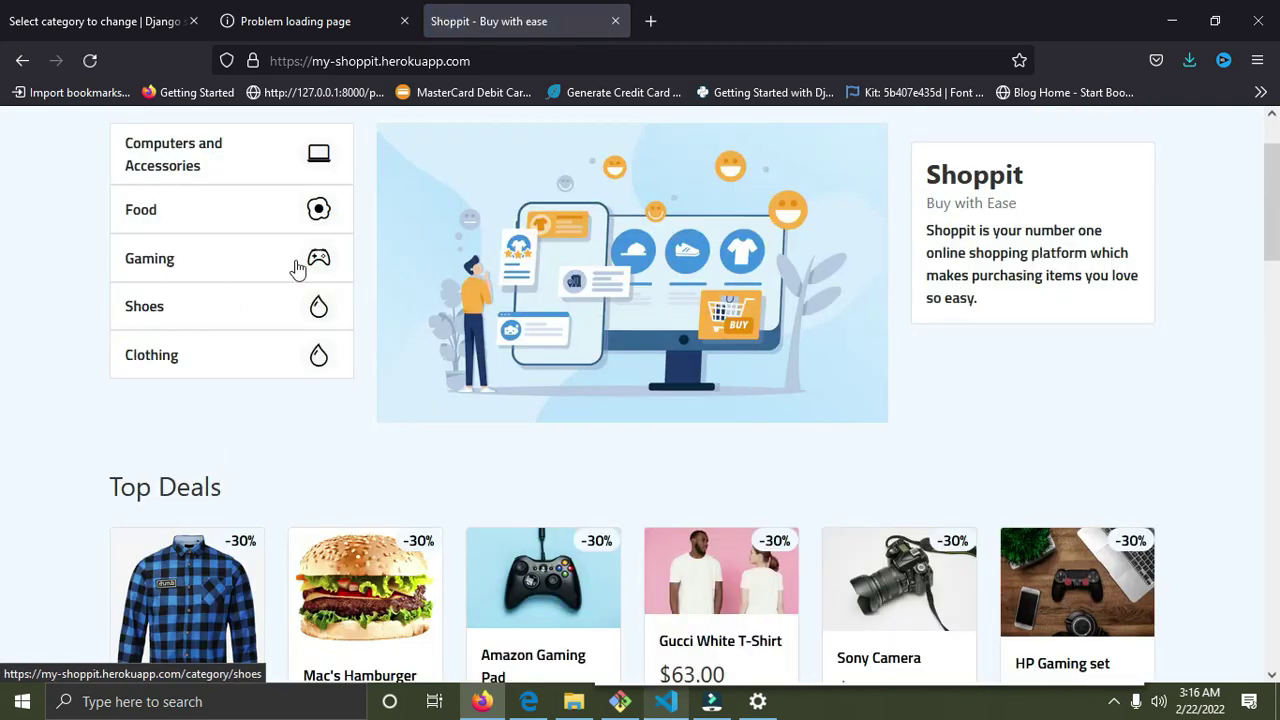
pyautogui.scroll(1, 325, 247)
pyautogui.click(392, 139)
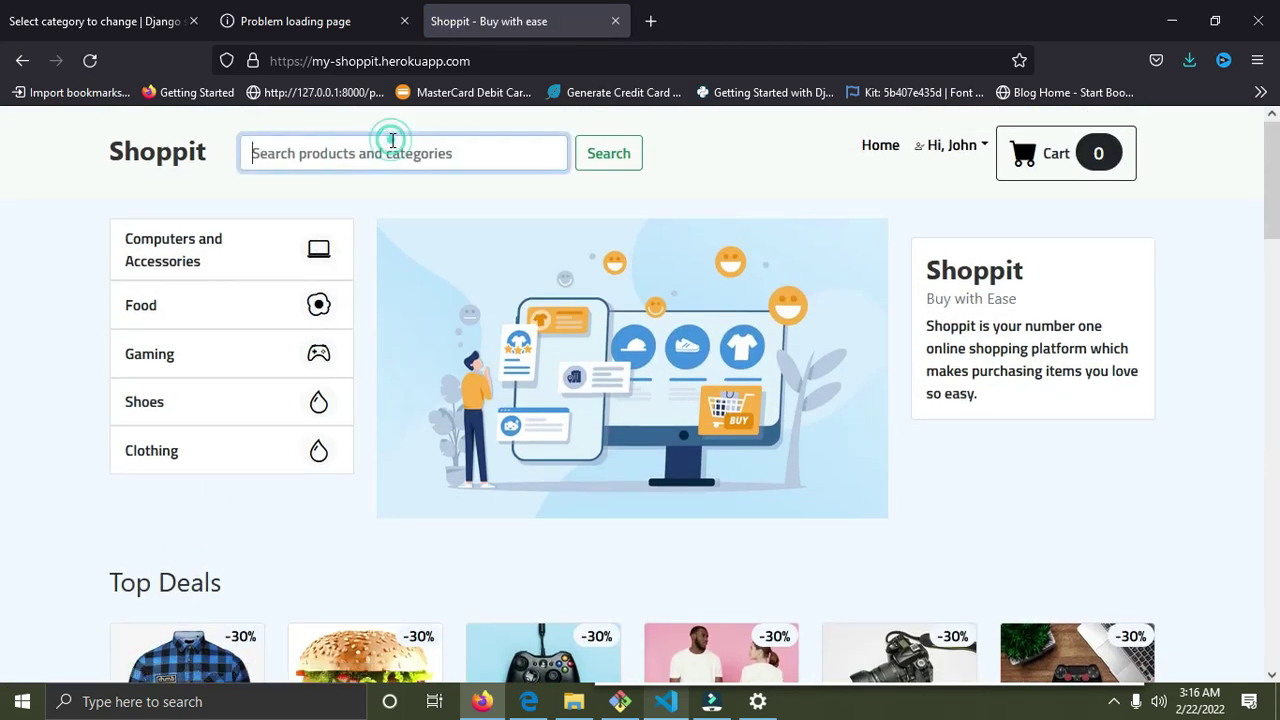
pyautogui.write('computers')
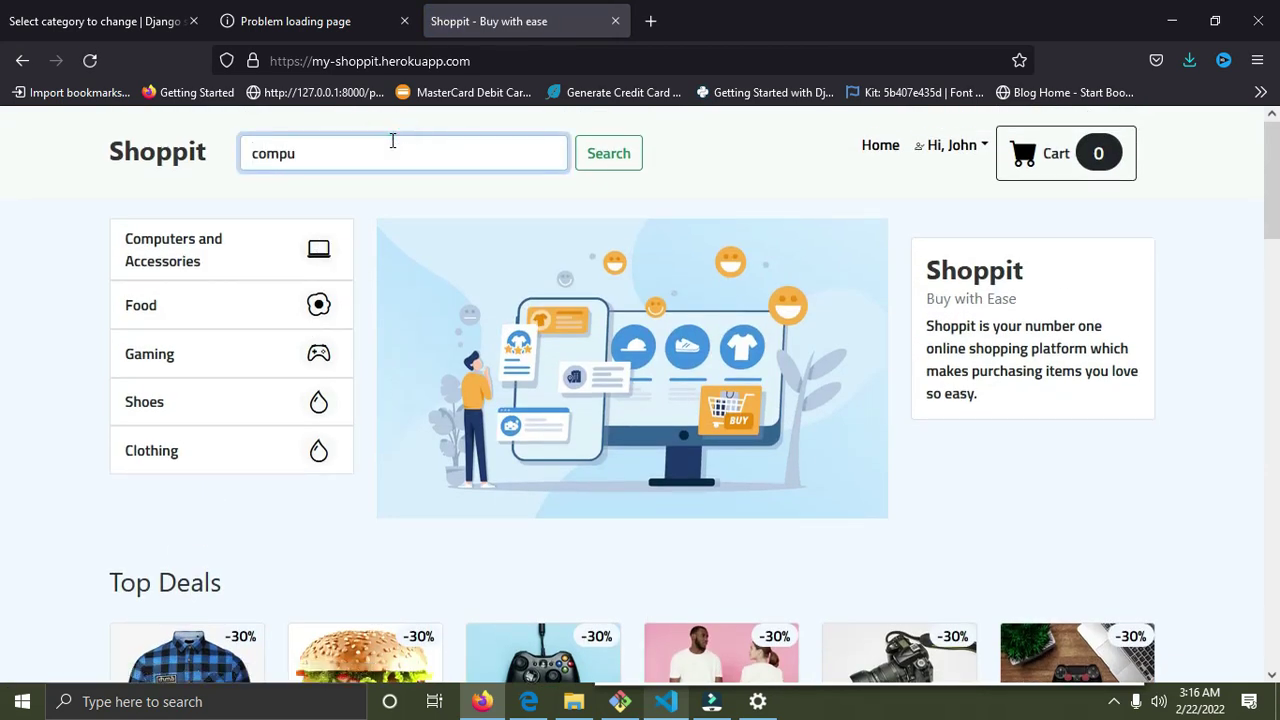
pyautogui.click(614, 164)
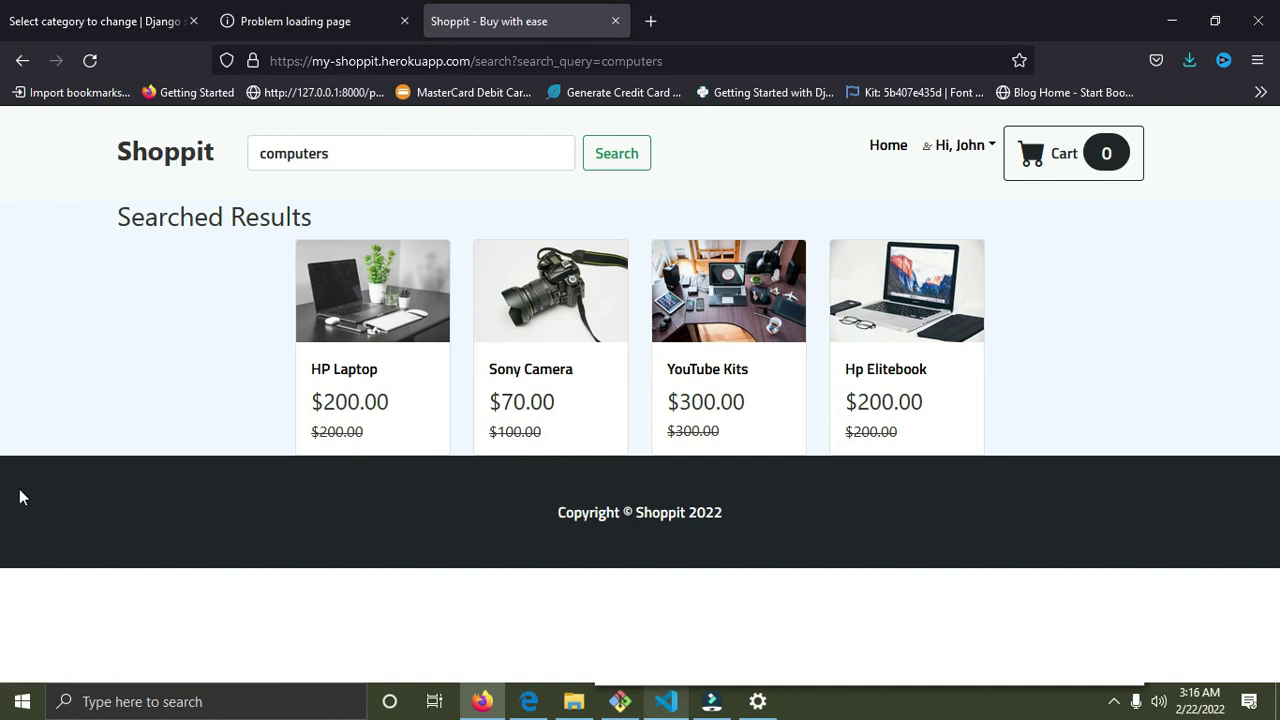
pyautogui.click(163, 152)
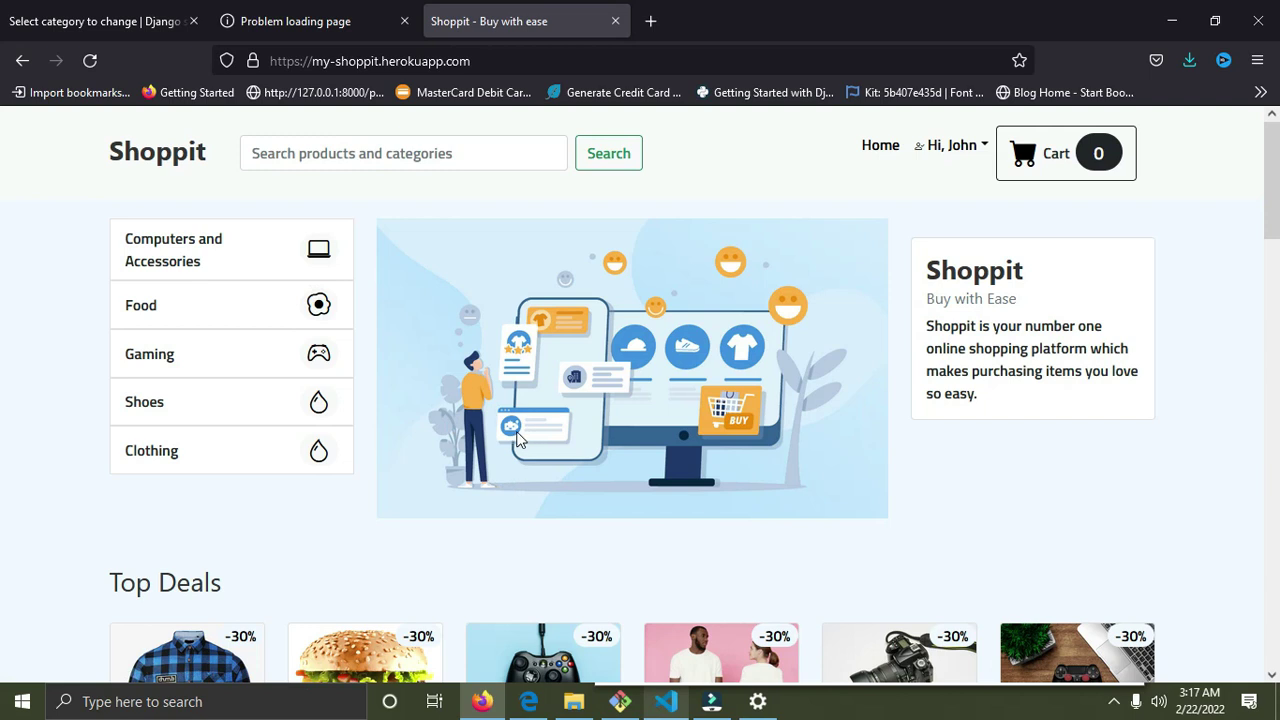
pyautogui.scroll(-4, 539, 444)
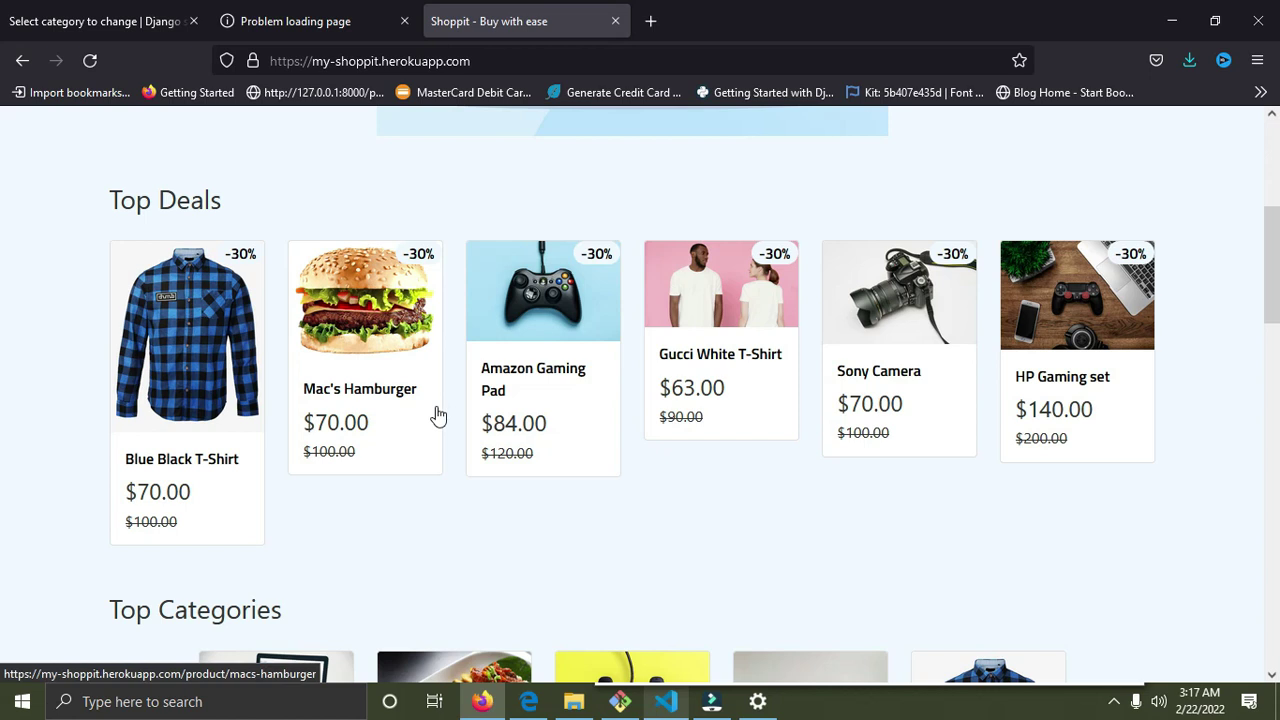
pyautogui.scroll(-5, 446, 470)
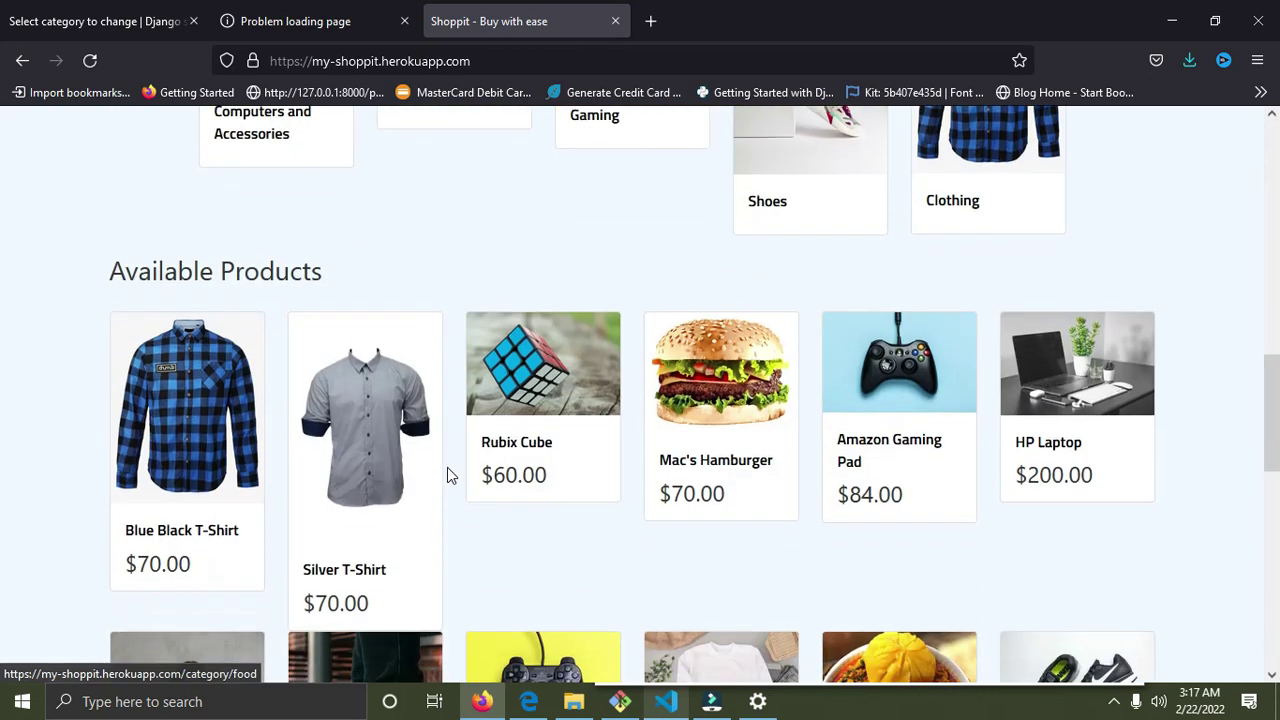
pyautogui.scroll(8, 450, 485)
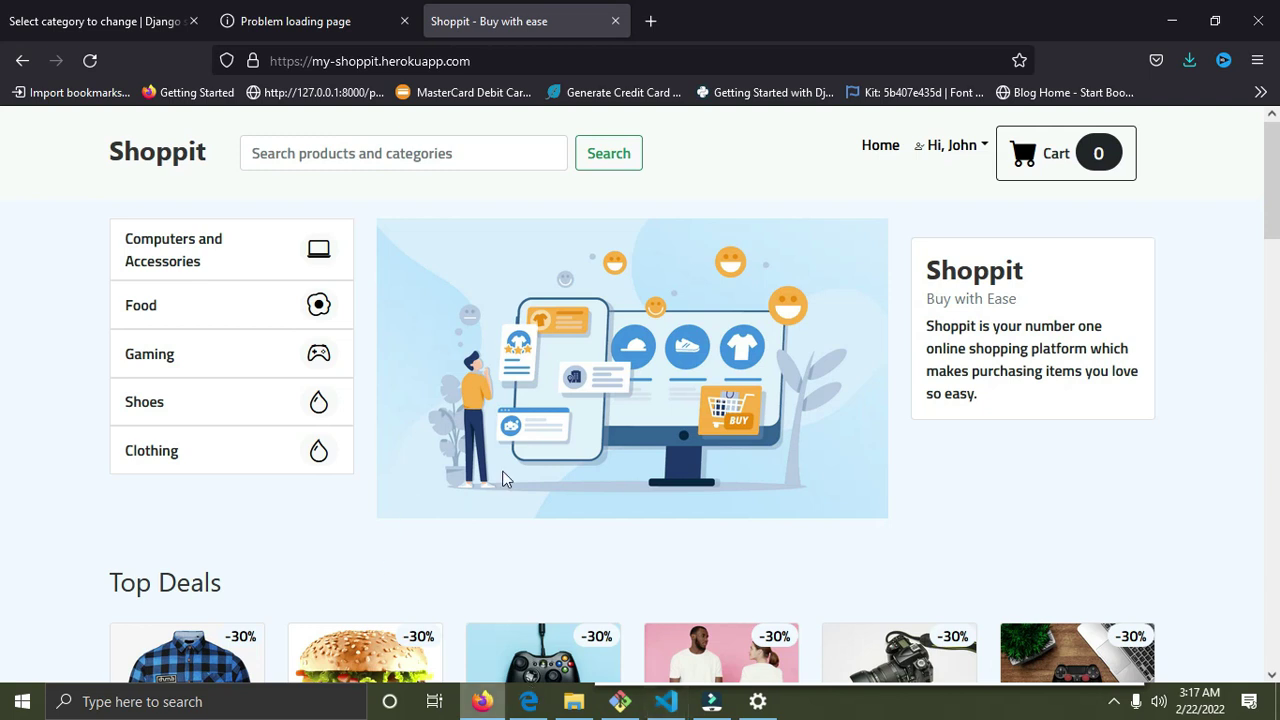
pyautogui.click(501, 61)
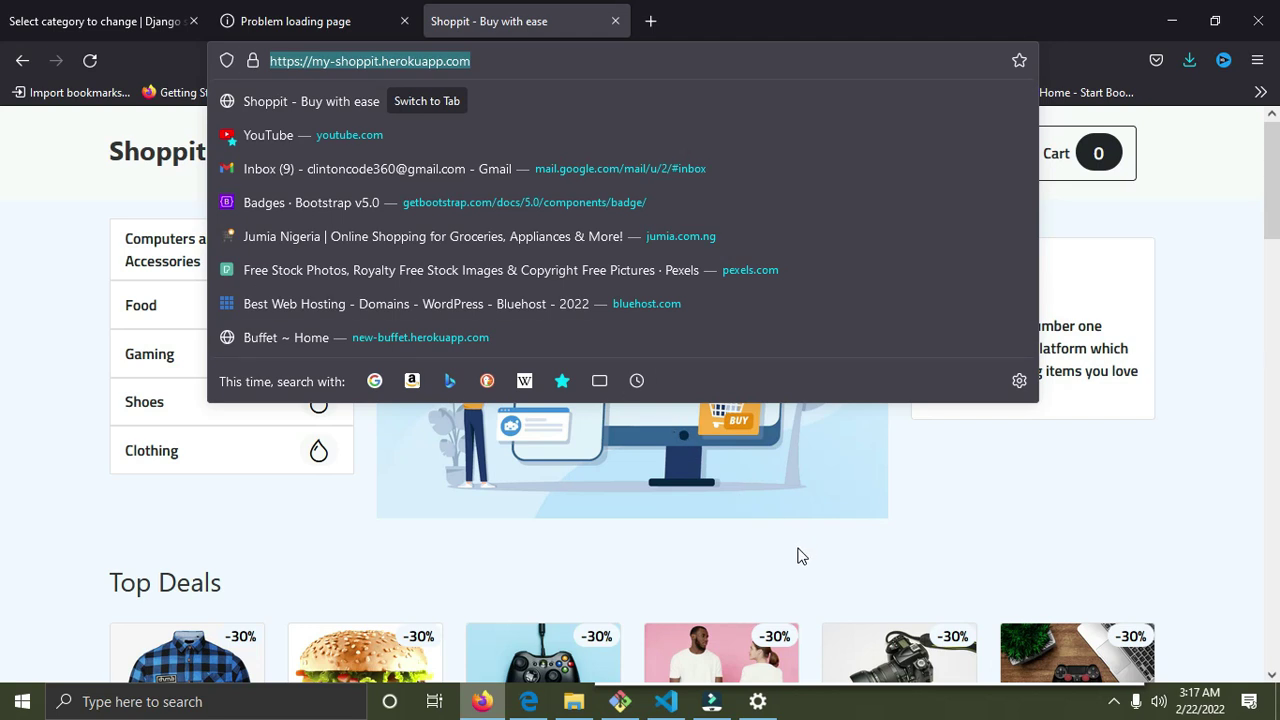
pyautogui.press('Return')
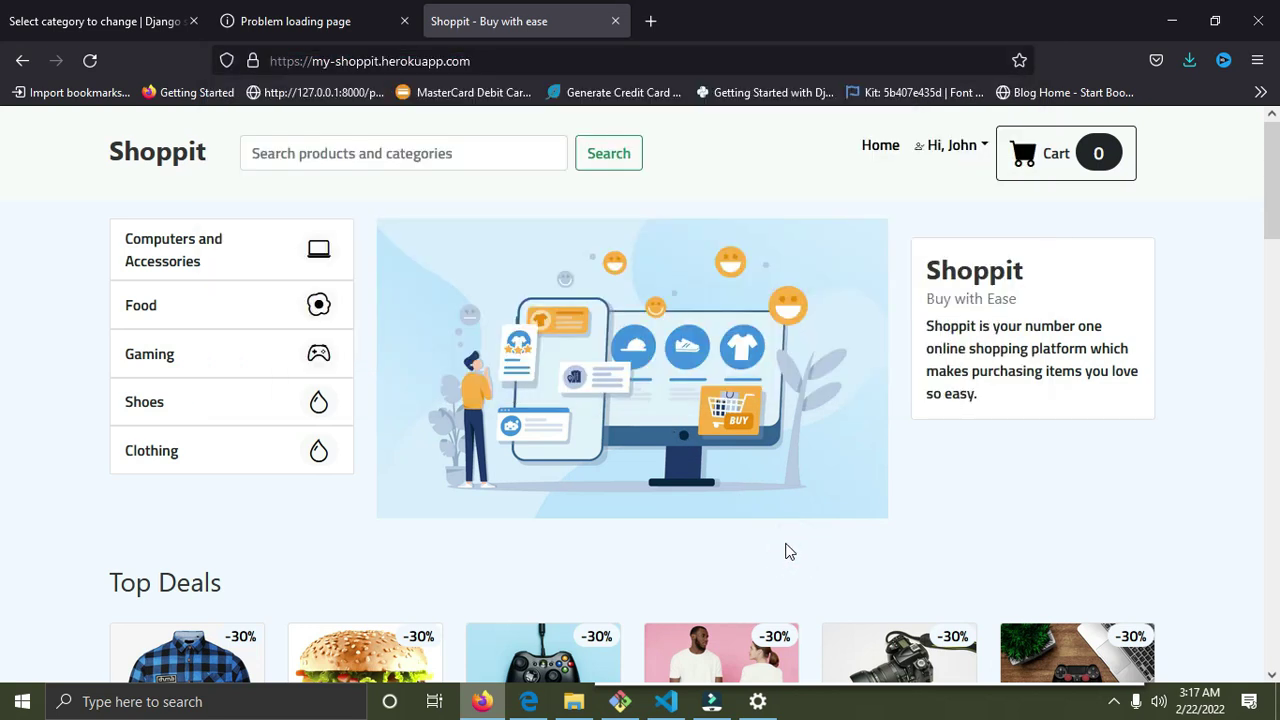